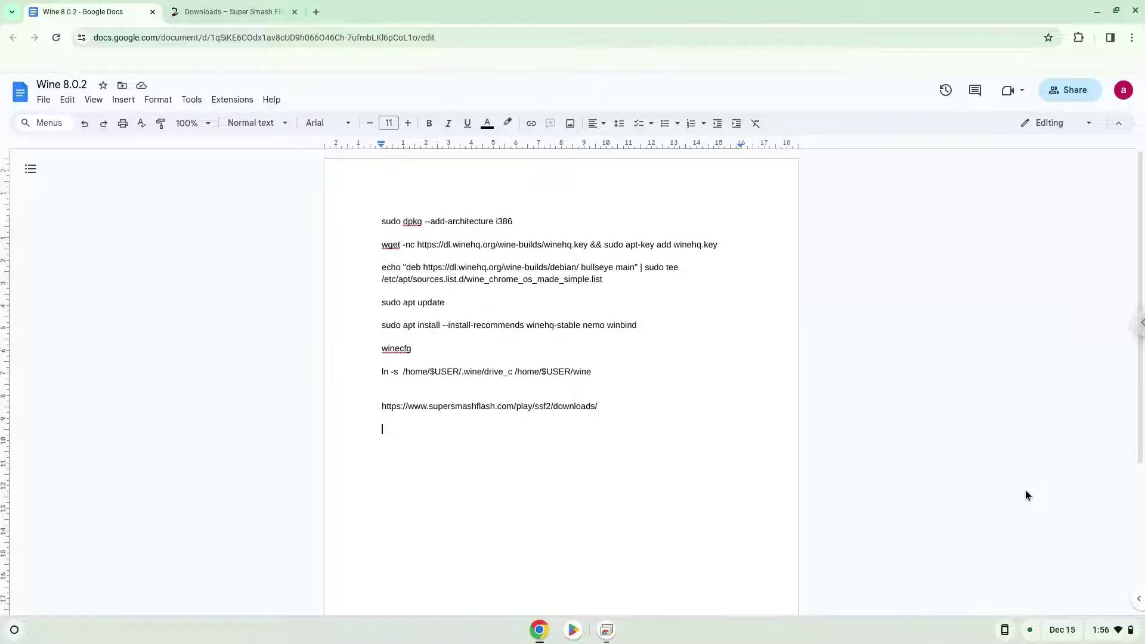
Step: Go to the Developers page under Advanced in ChromeOS Settings
click(1101, 634)
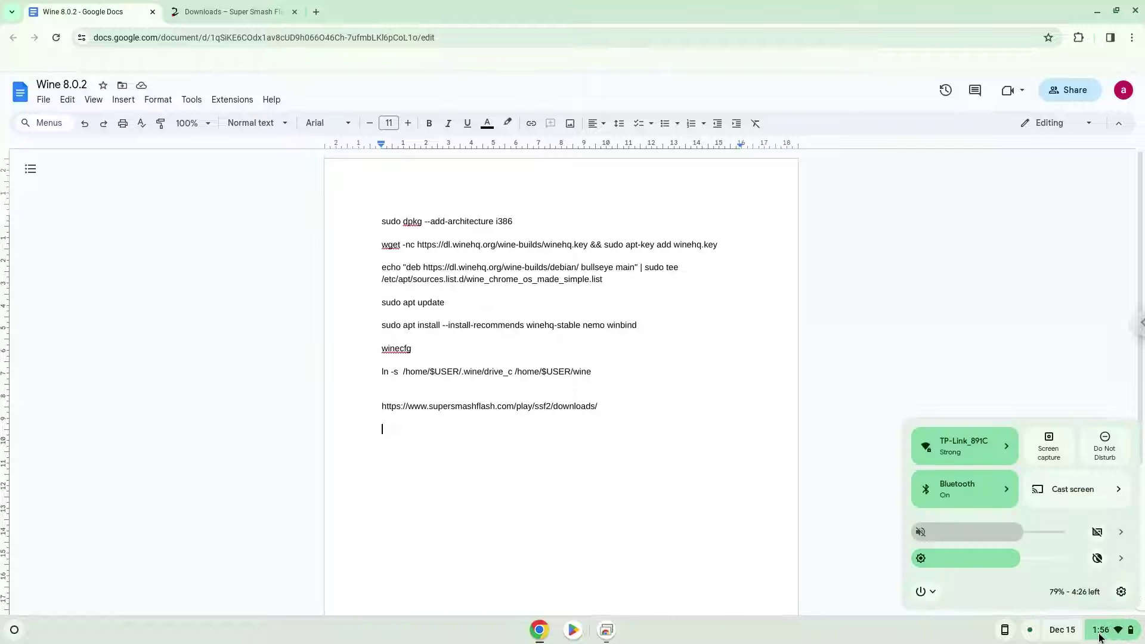
click(1120, 592)
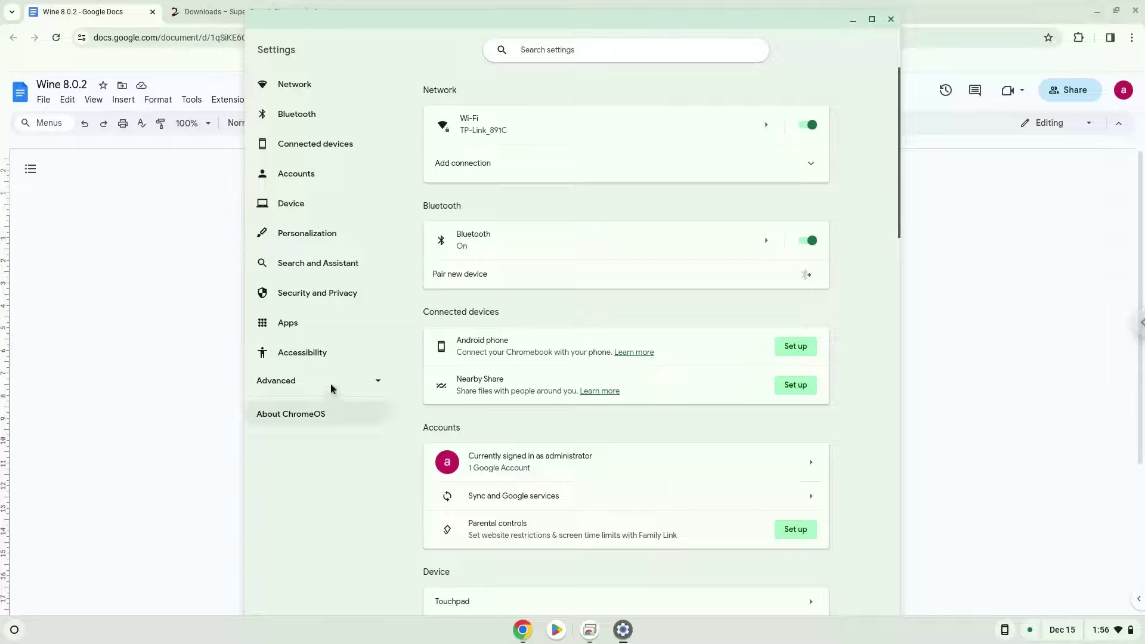
click(328, 385)
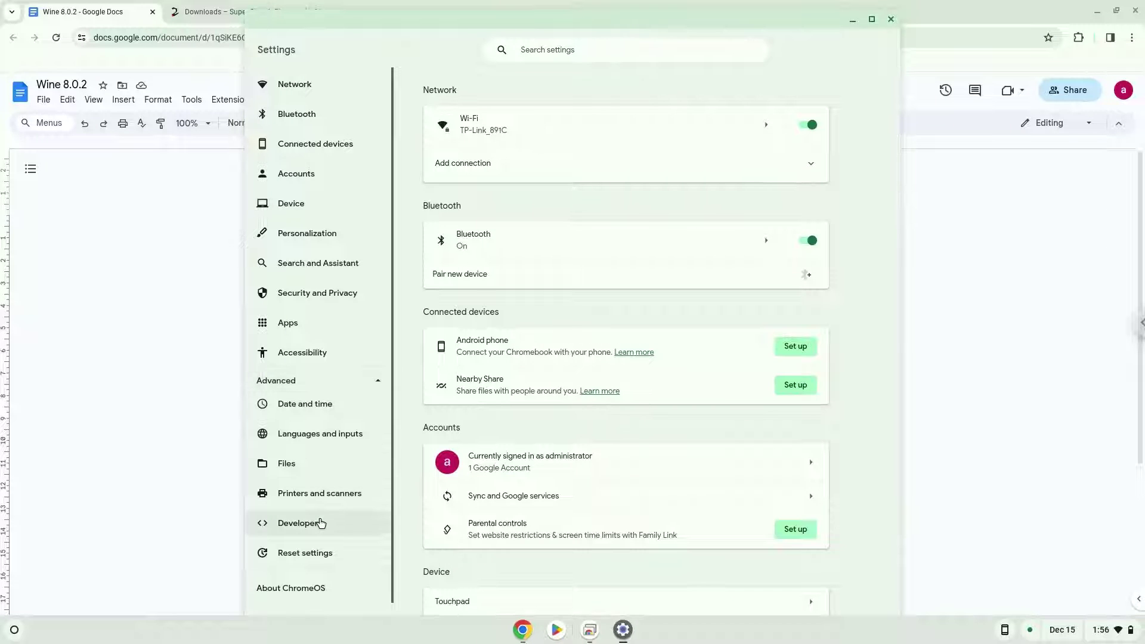
click(320, 523)
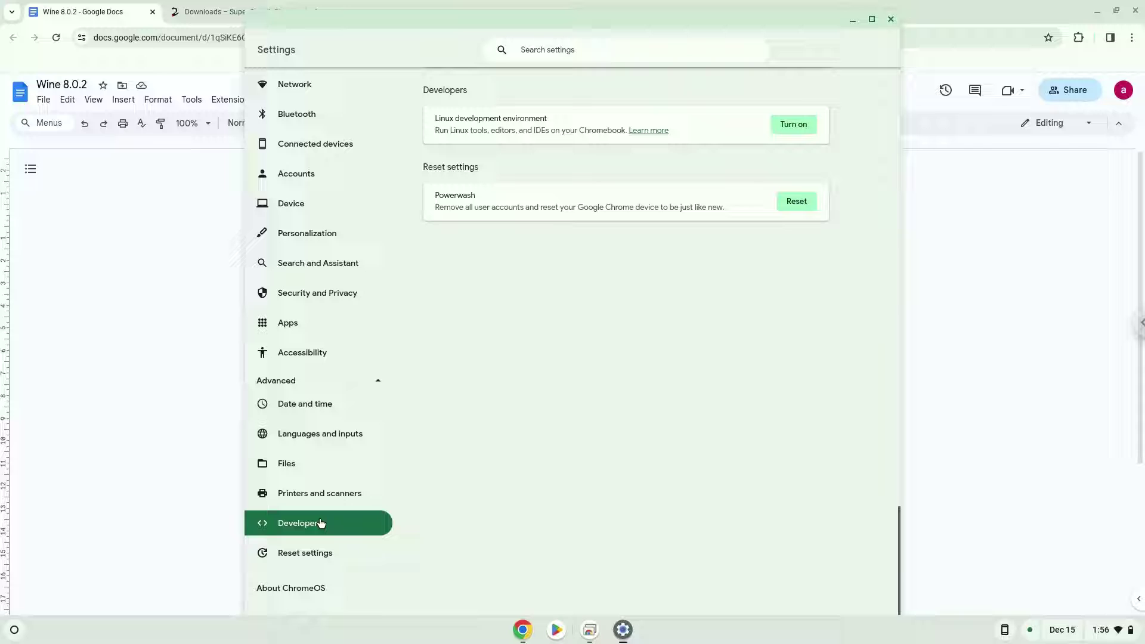
Step: Install the Linux development environment, then close the terminal that opens when it finishes
click(781, 125)
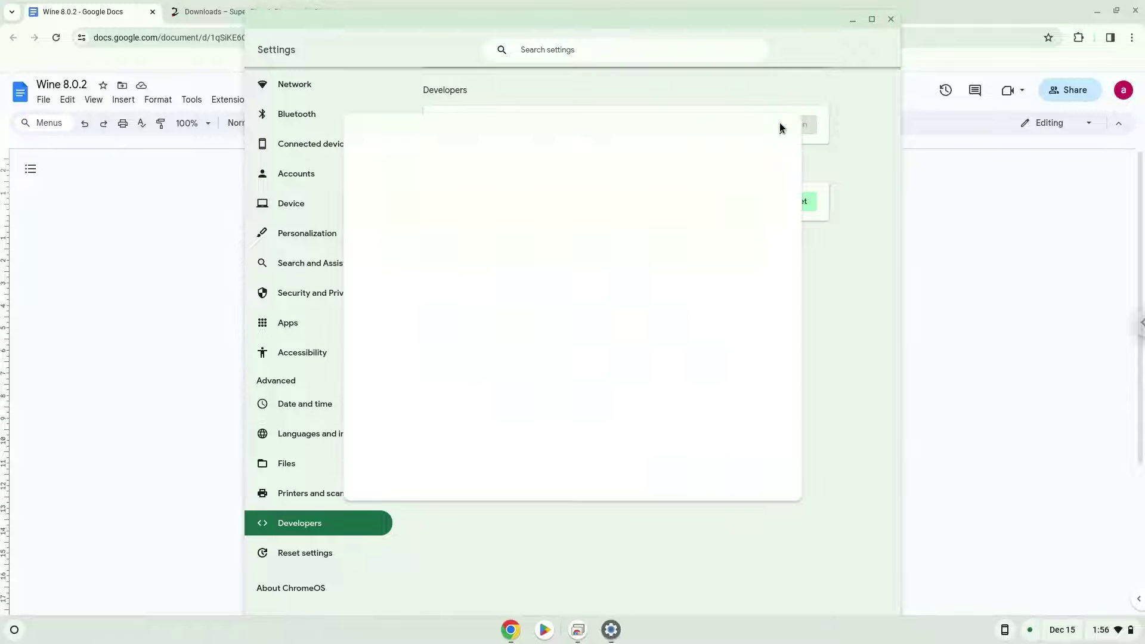
click(743, 472)
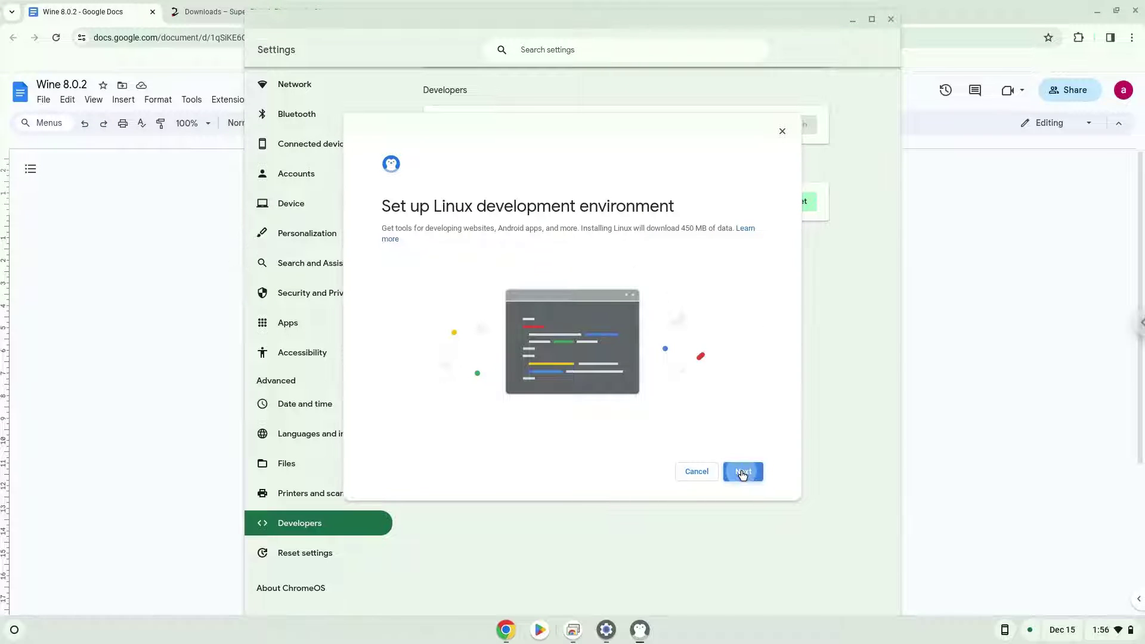
click(743, 472)
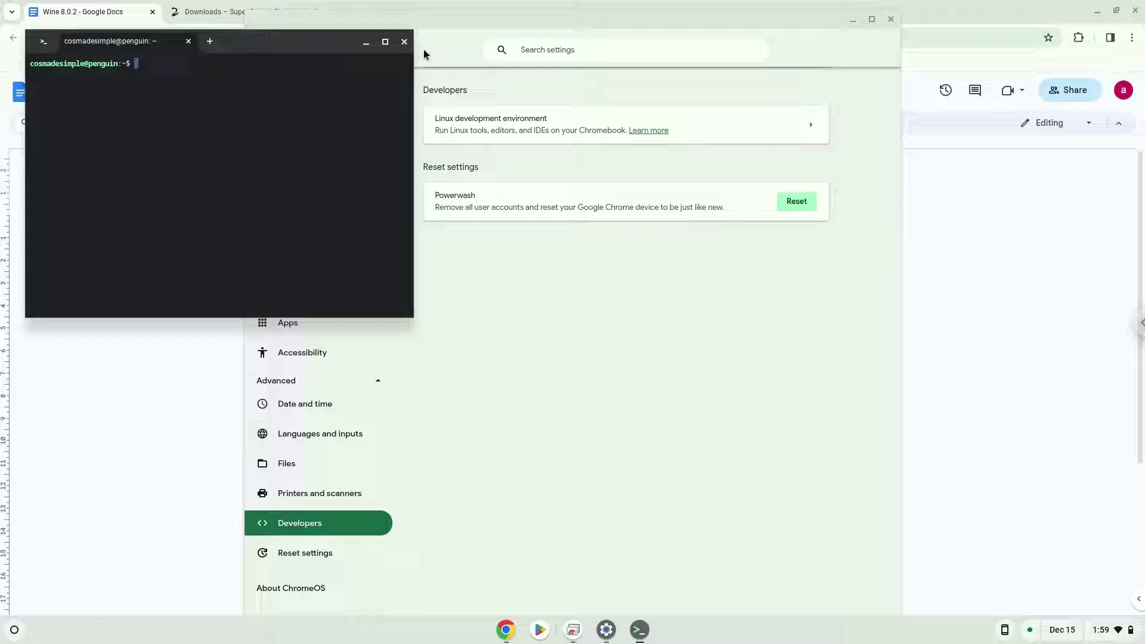
click(406, 41)
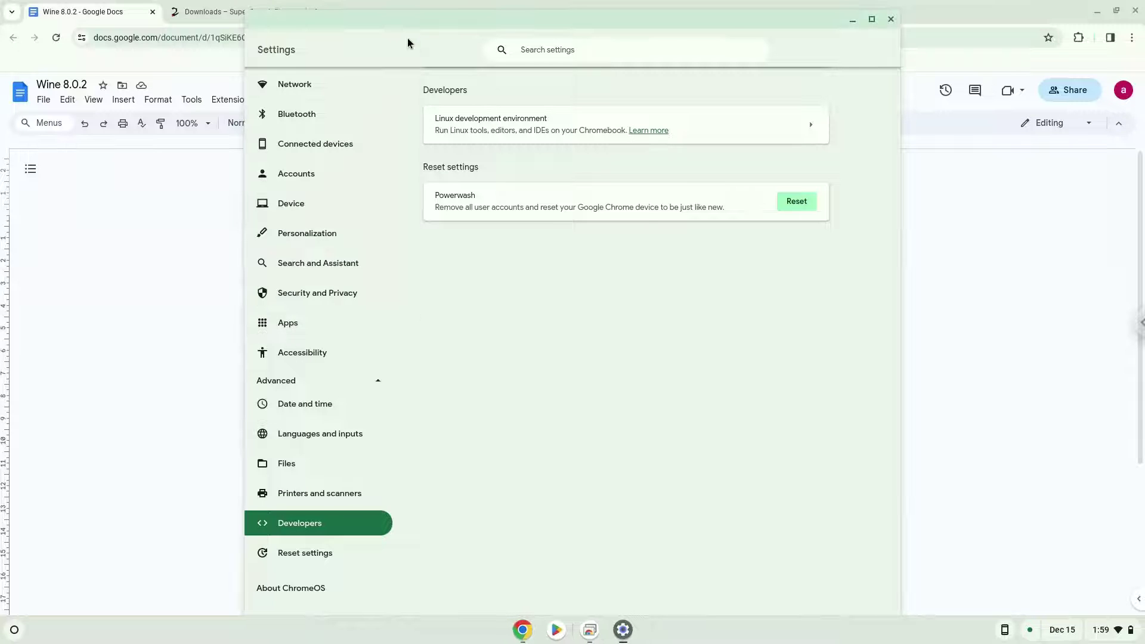
Step: Close Settings and copy the 'sudo dpkg --add-architecture i386' line from the Wine notes
click(890, 21)
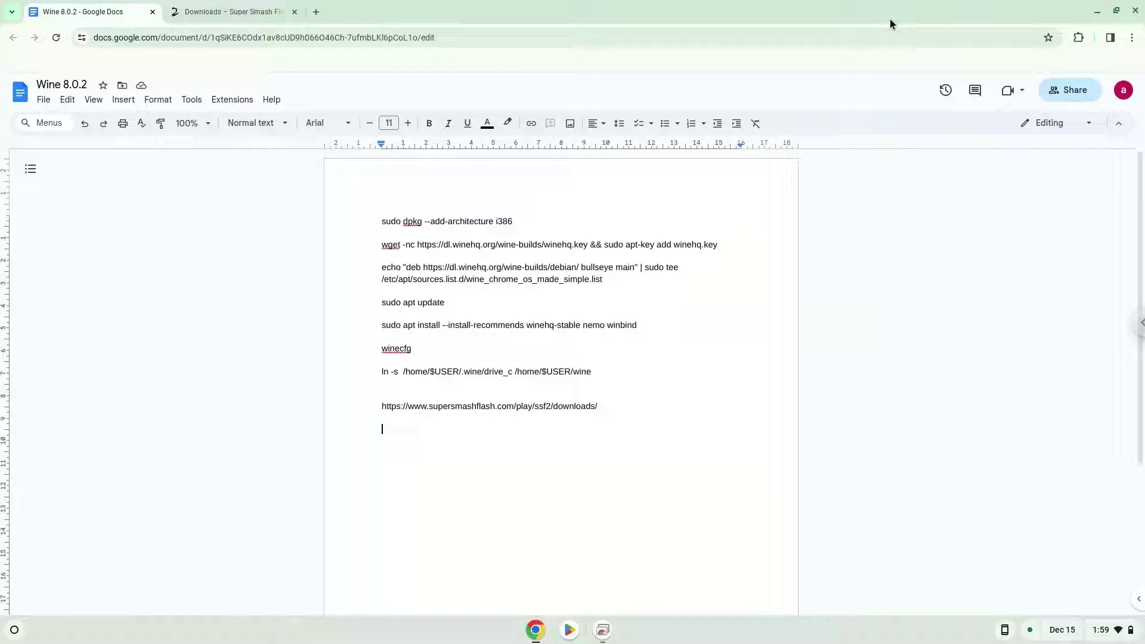
triple_click(449, 219)
right_click(448, 219)
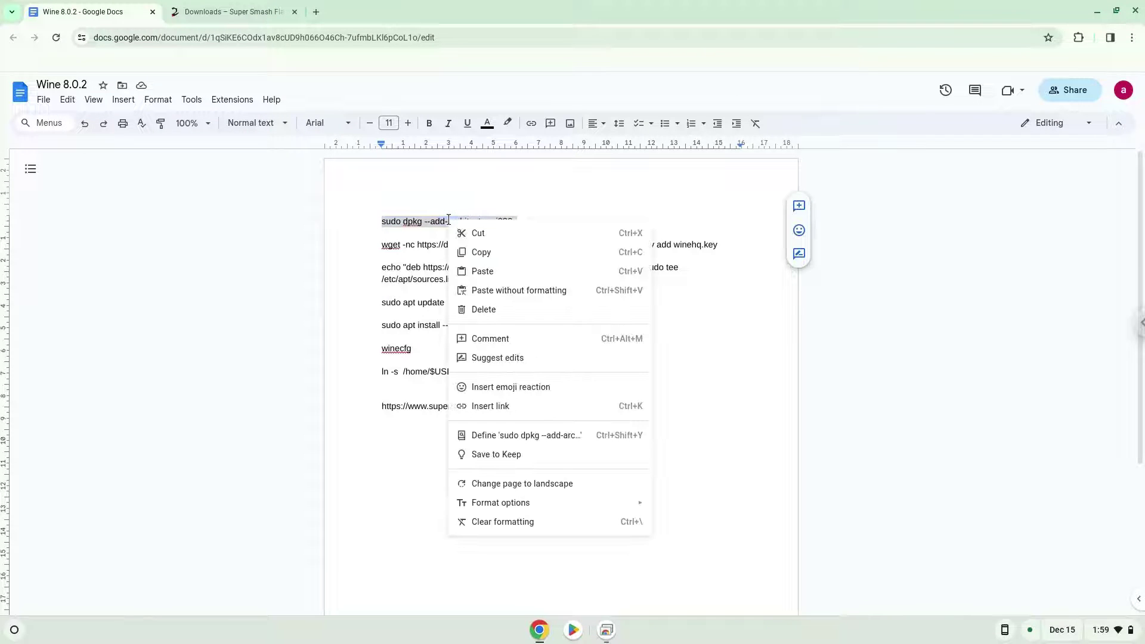
click(480, 252)
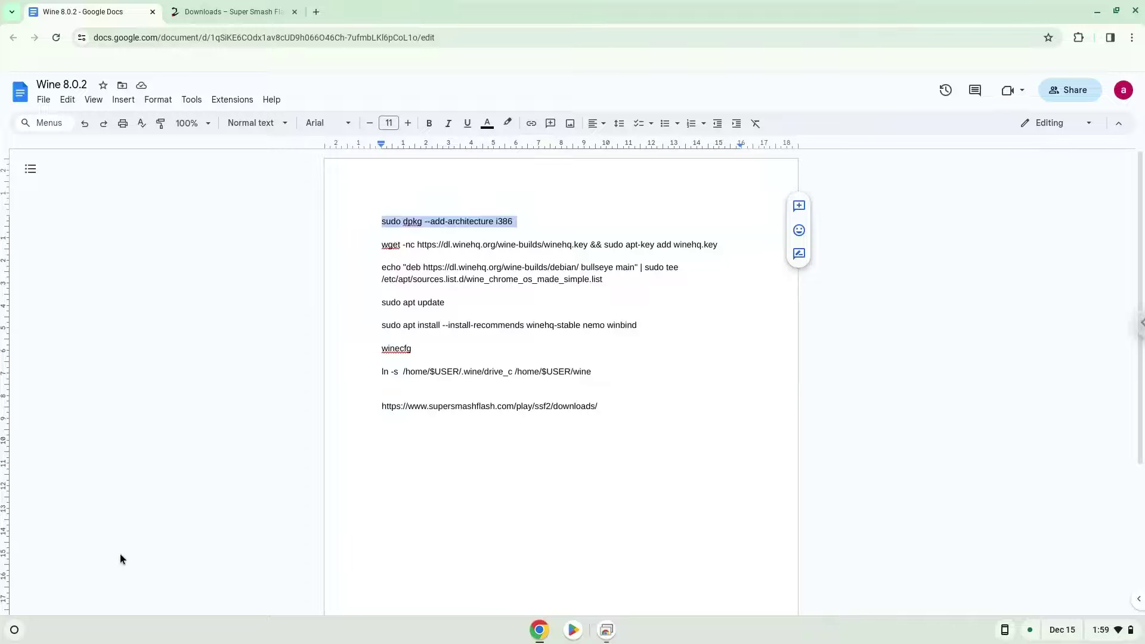
Step: Launch the Linux Terminal from the launcher and maximize it
click(16, 630)
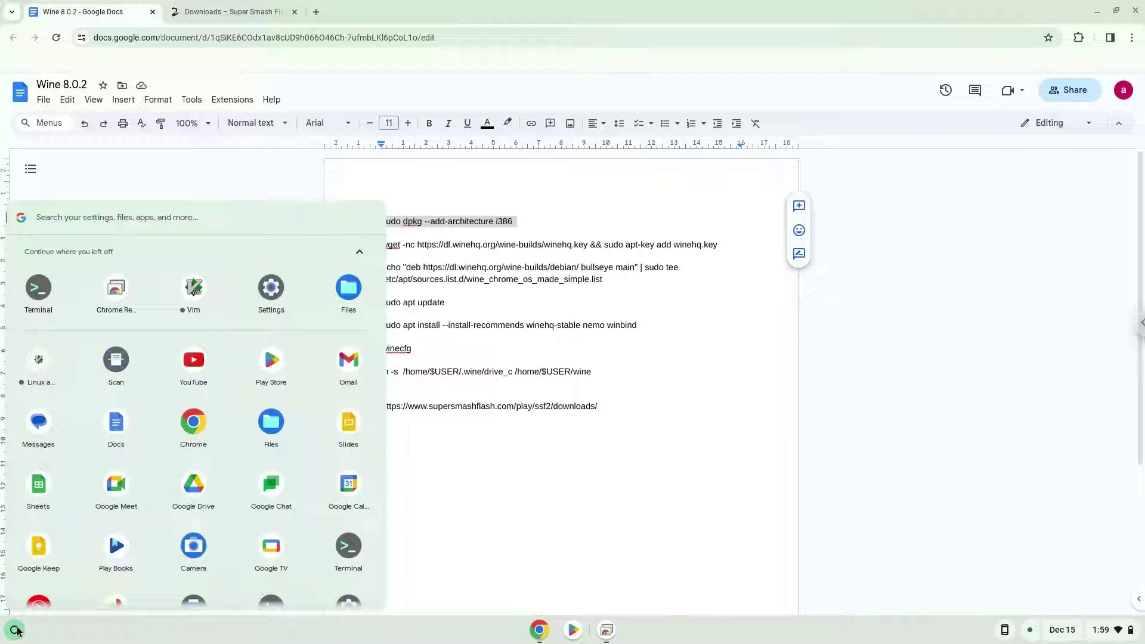
click(32, 296)
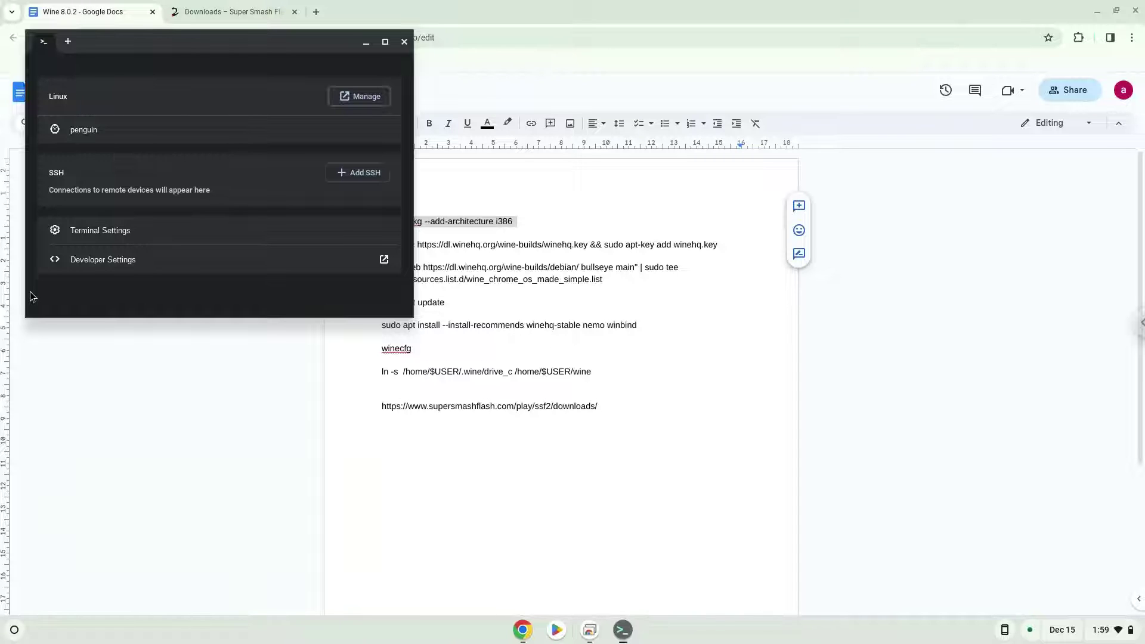
double_click(233, 46)
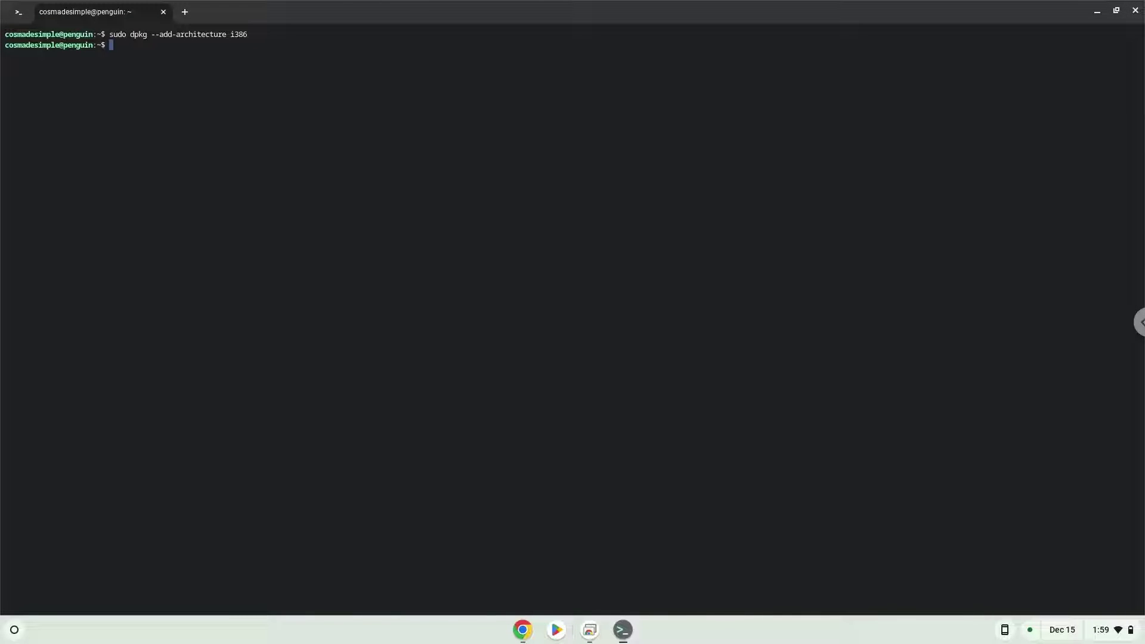
Step: Run the wget command from the notes to add the WineHQ key
click(522, 629)
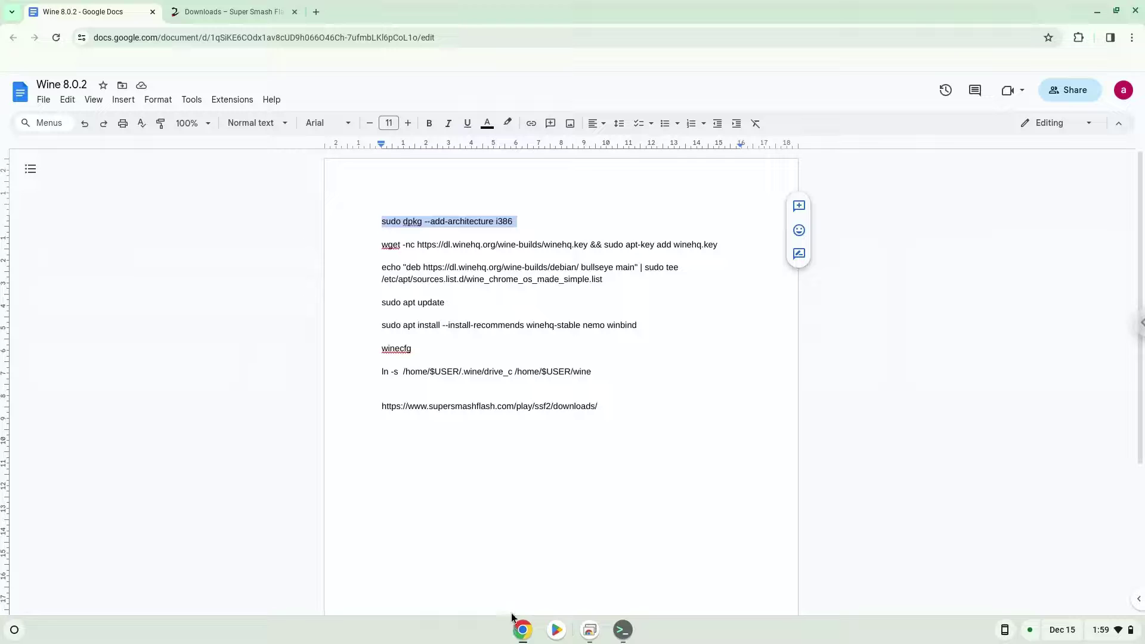
triple_click(484, 244)
right_click(483, 243)
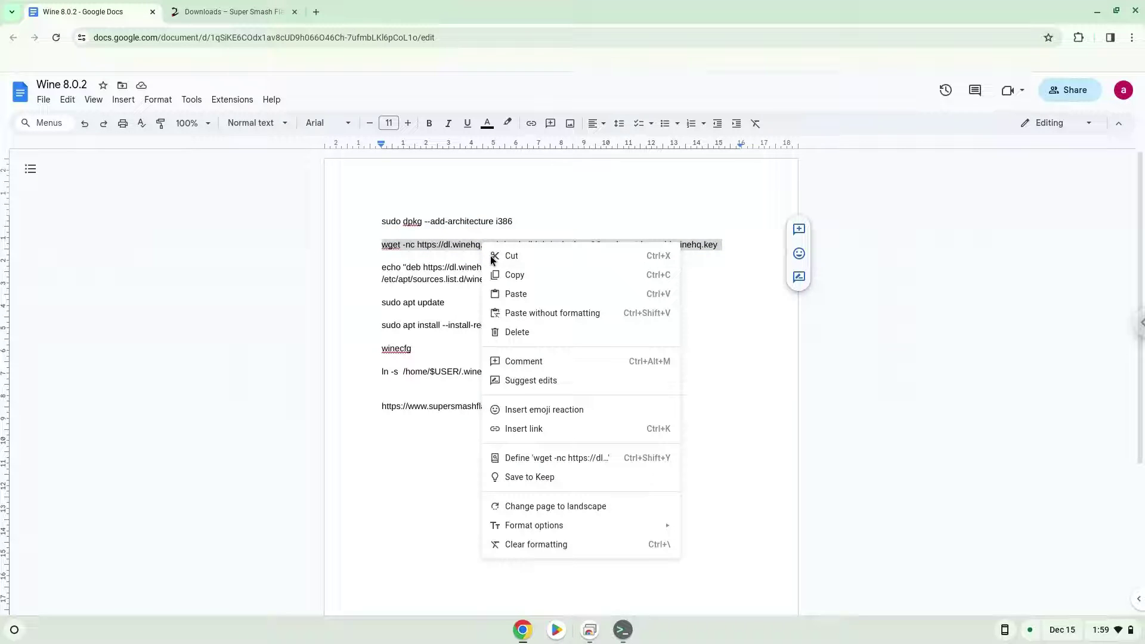
click(513, 275)
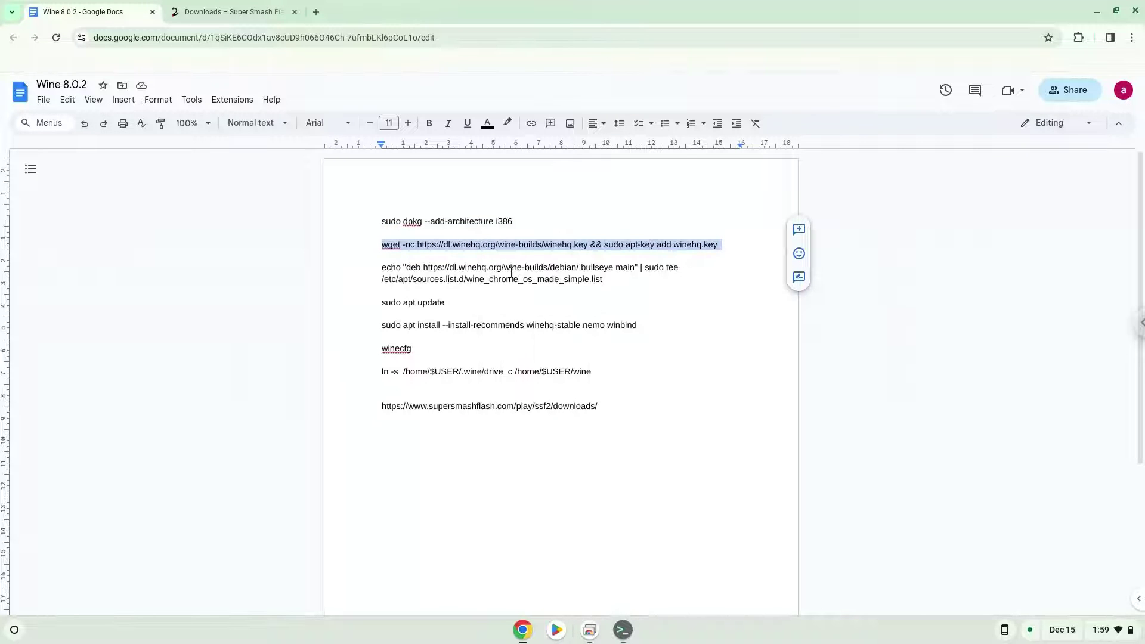
click(620, 631)
key(ctrl+shift+v)
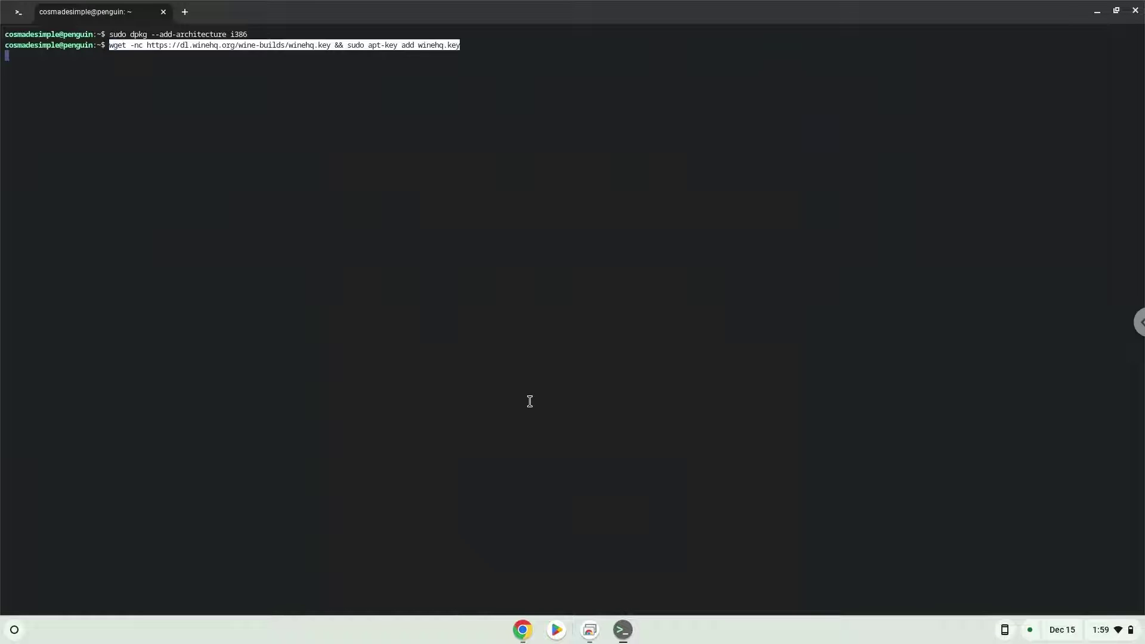
key(Return)
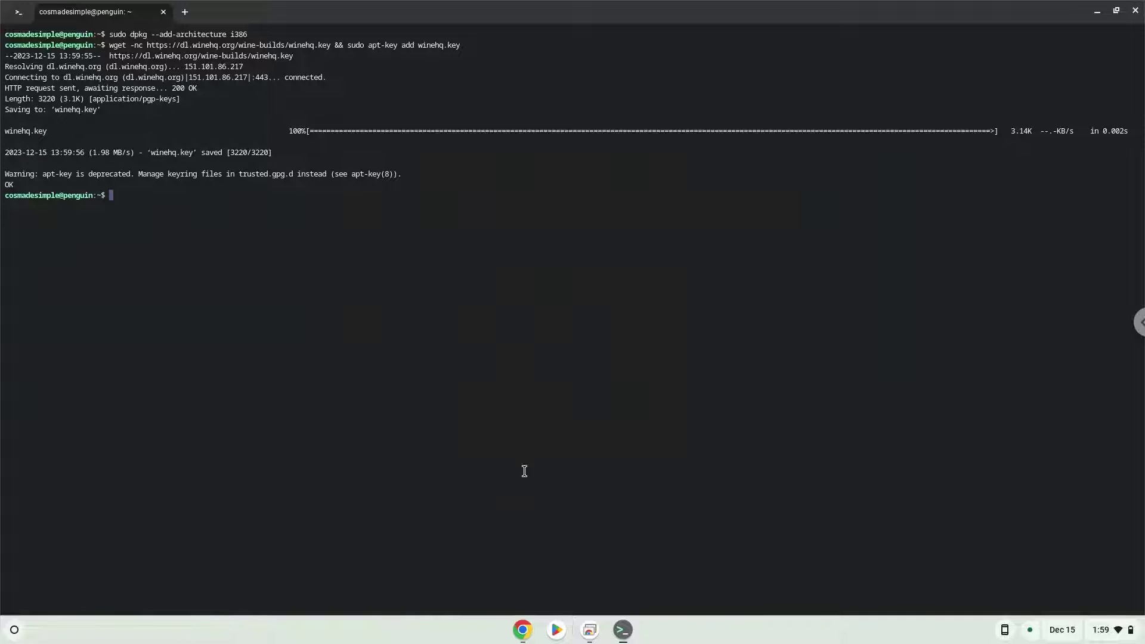
Step: Run the echo command from the notes adding the WineHQ bullseye repository
click(523, 630)
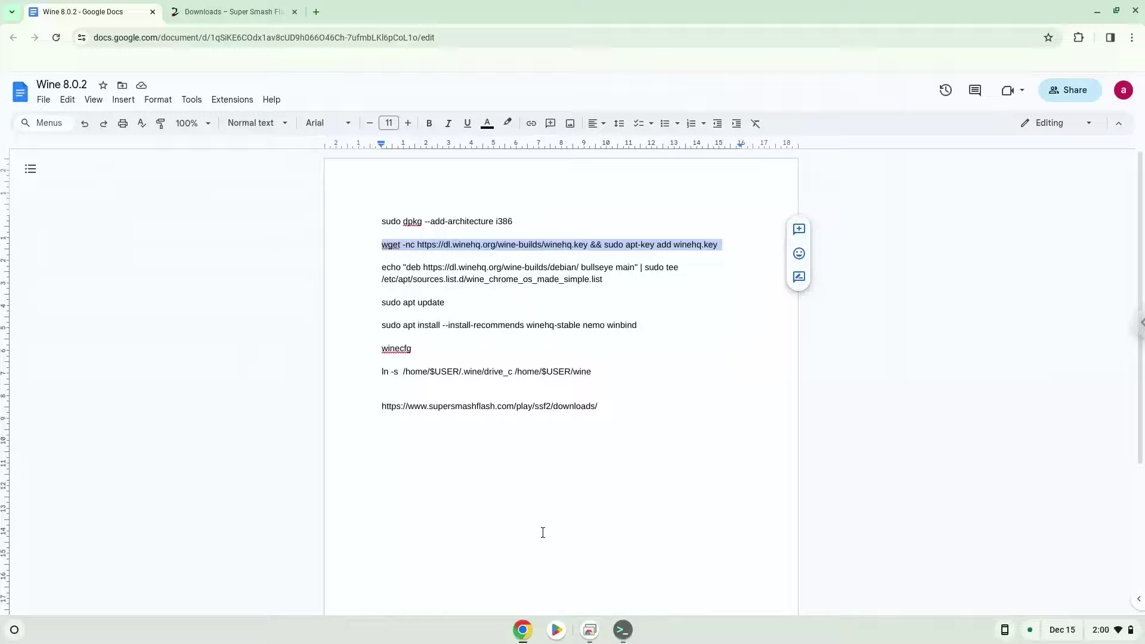
triple_click(529, 270)
right_click(529, 269)
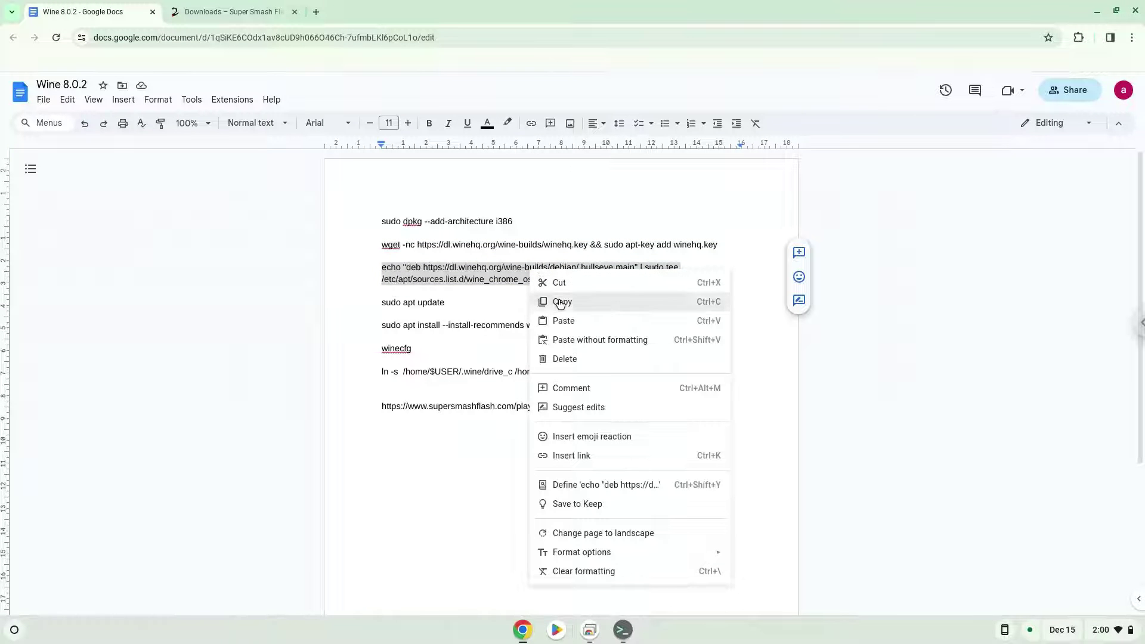
click(558, 301)
click(623, 631)
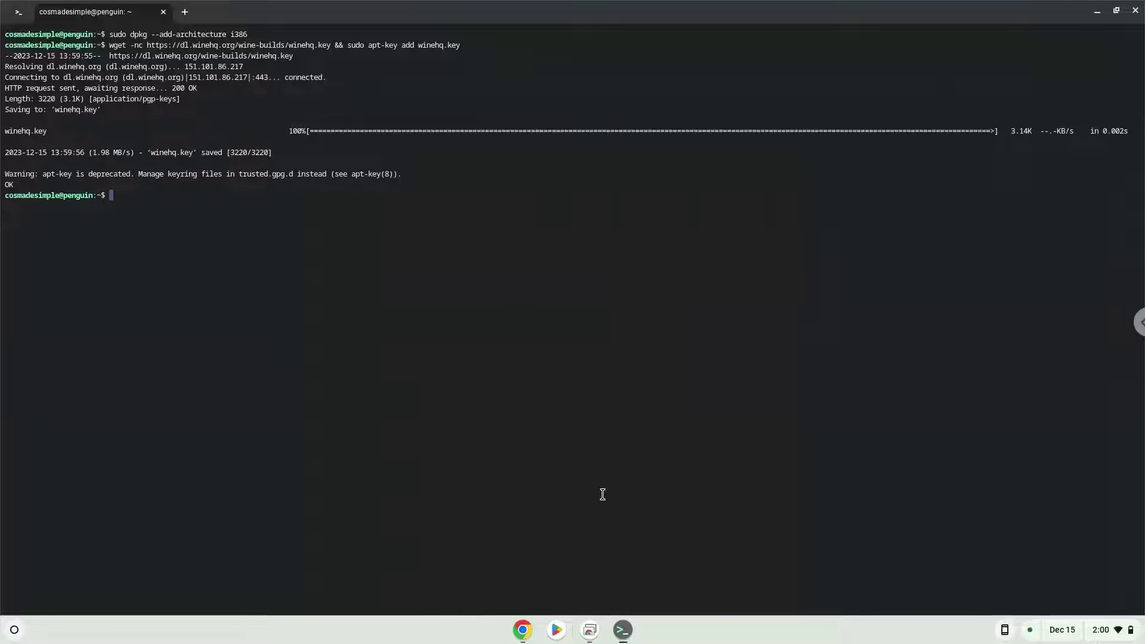
right_click(596, 470)
key(Return)
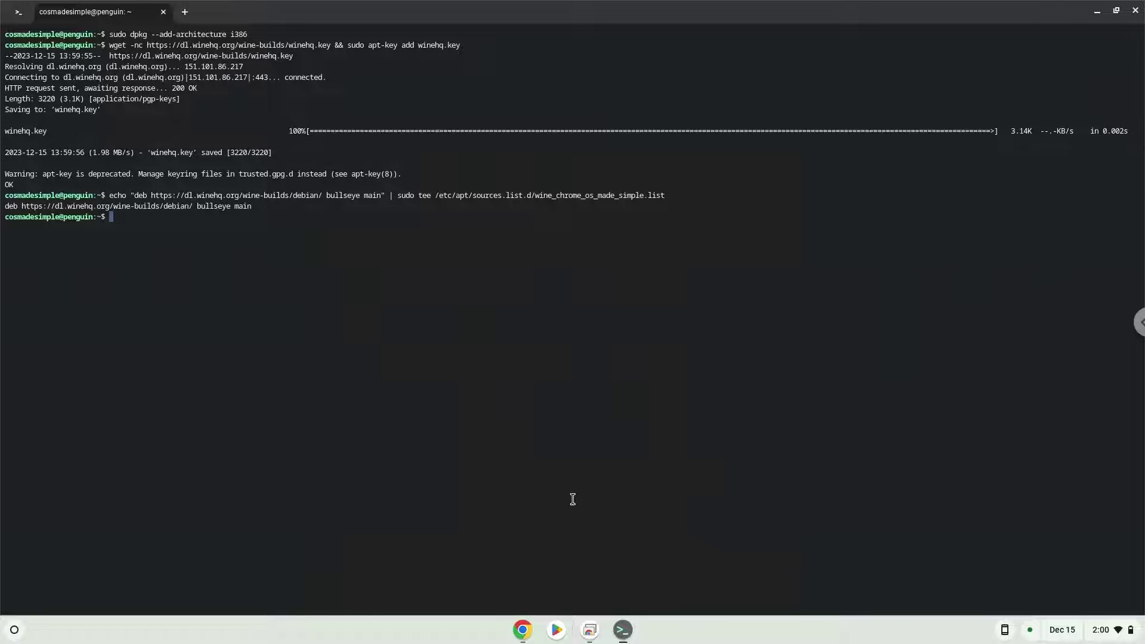
Step: Run 'sudo apt update' to refresh the package lists
click(523, 631)
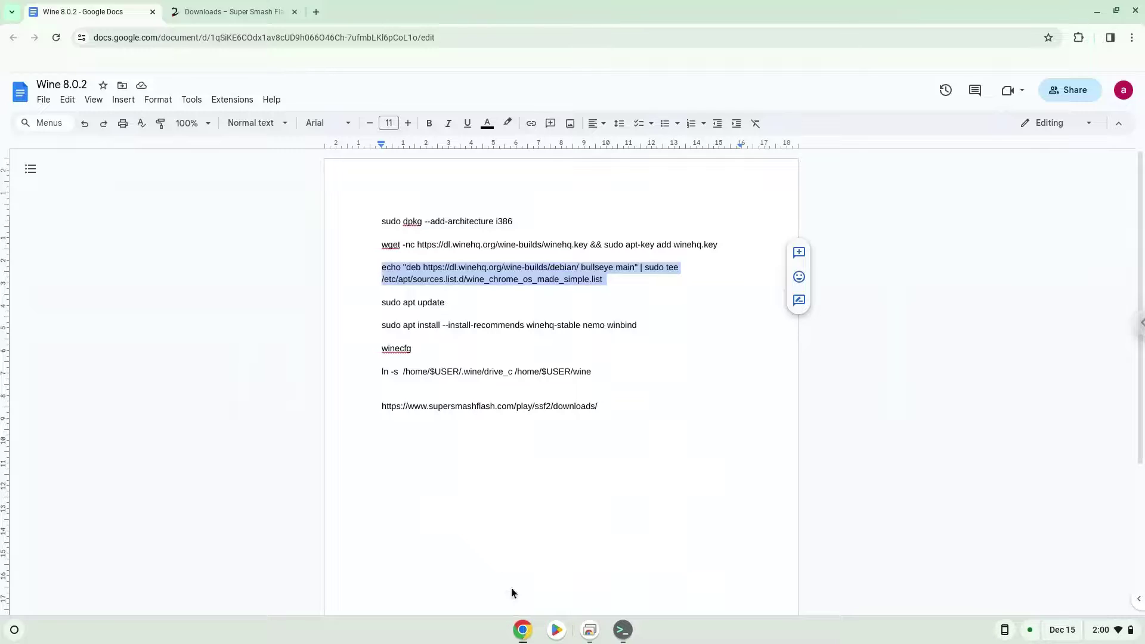
triple_click(430, 305)
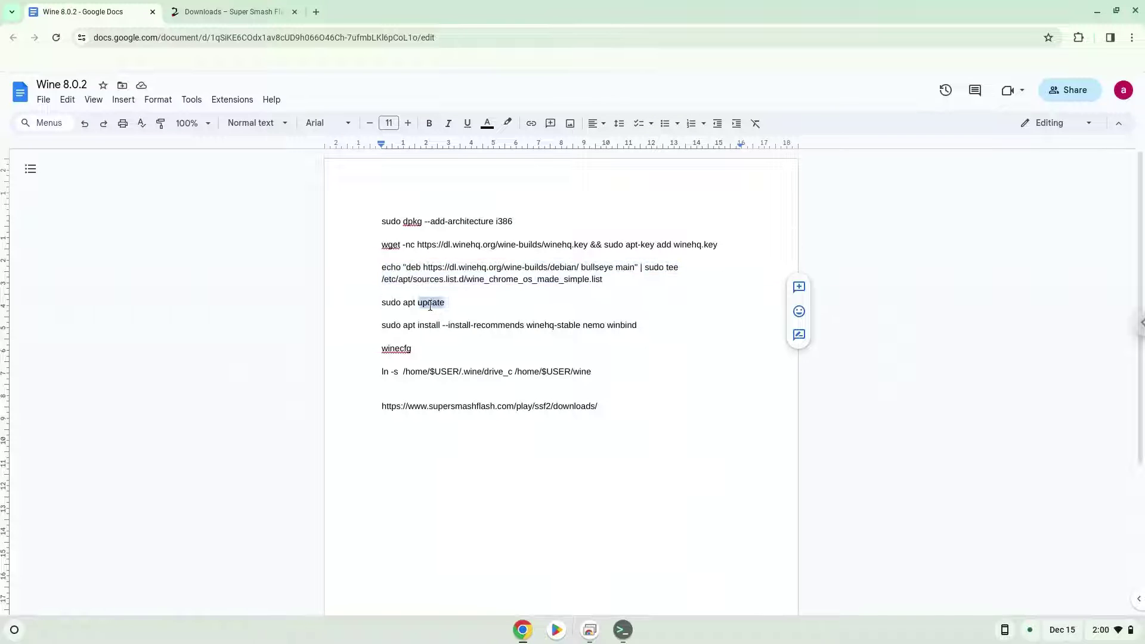
right_click(430, 306)
click(460, 332)
click(620, 638)
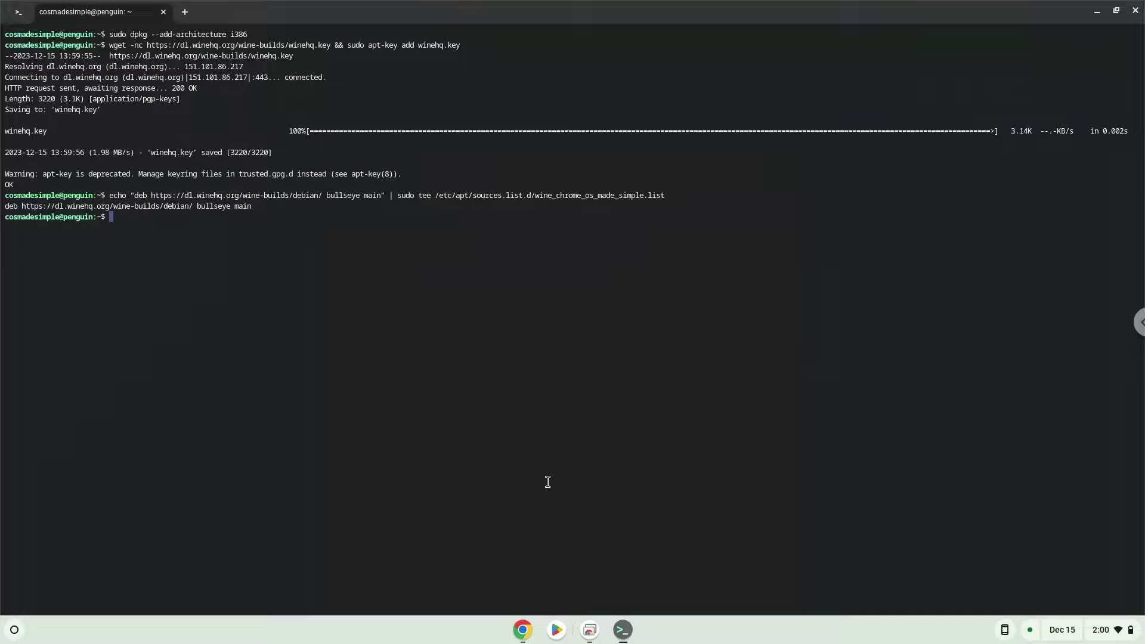
key(ctrl+shift+v)
key(Return)
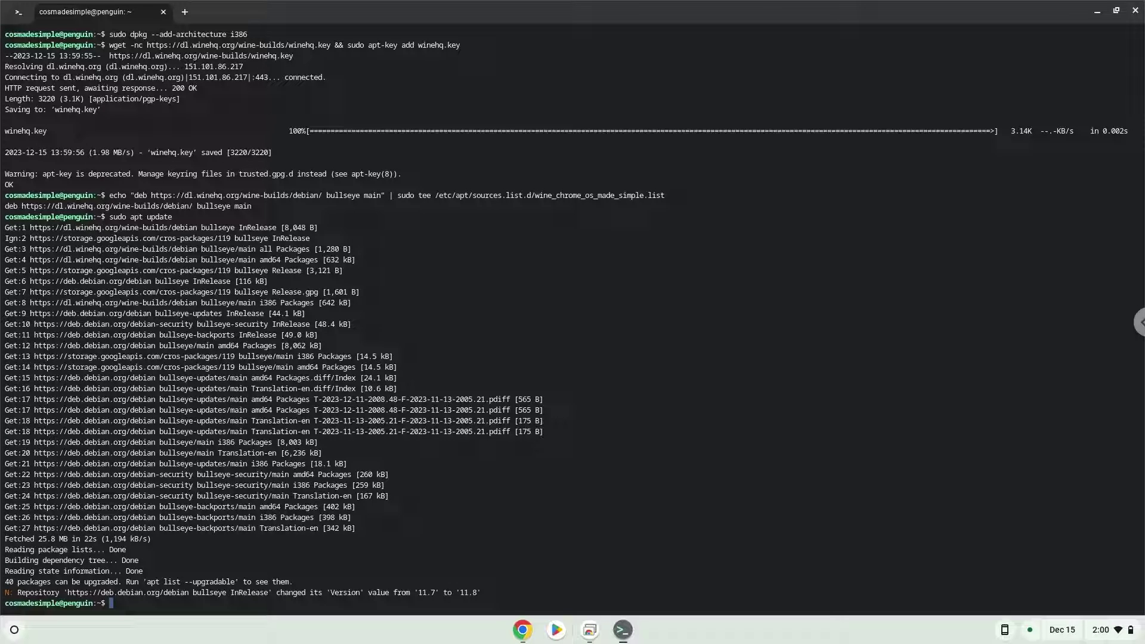
Step: Run the apt install line for winehq-stable, nemo and winbind, and dismiss the sharing prompt that appears
click(523, 630)
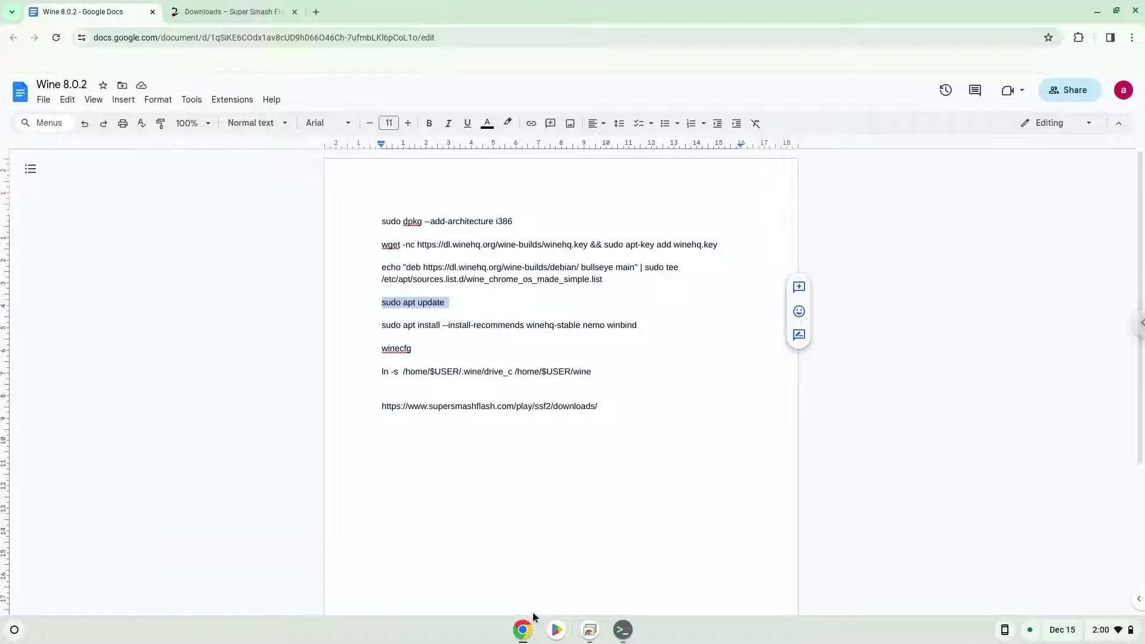
triple_click(548, 325)
right_click(548, 325)
click(582, 332)
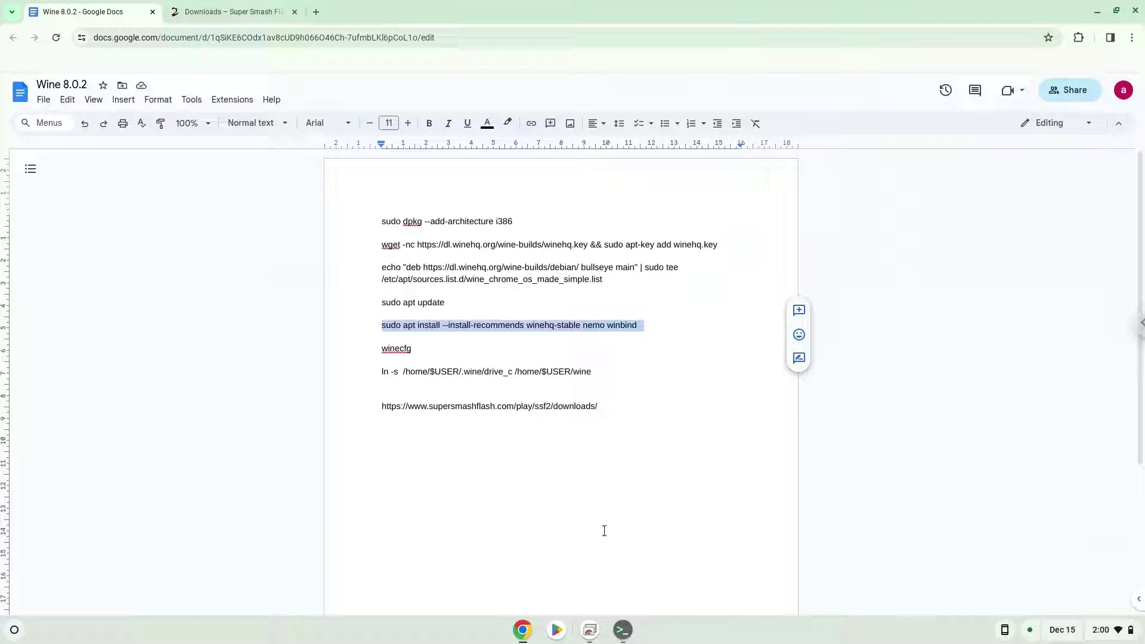
click(623, 630)
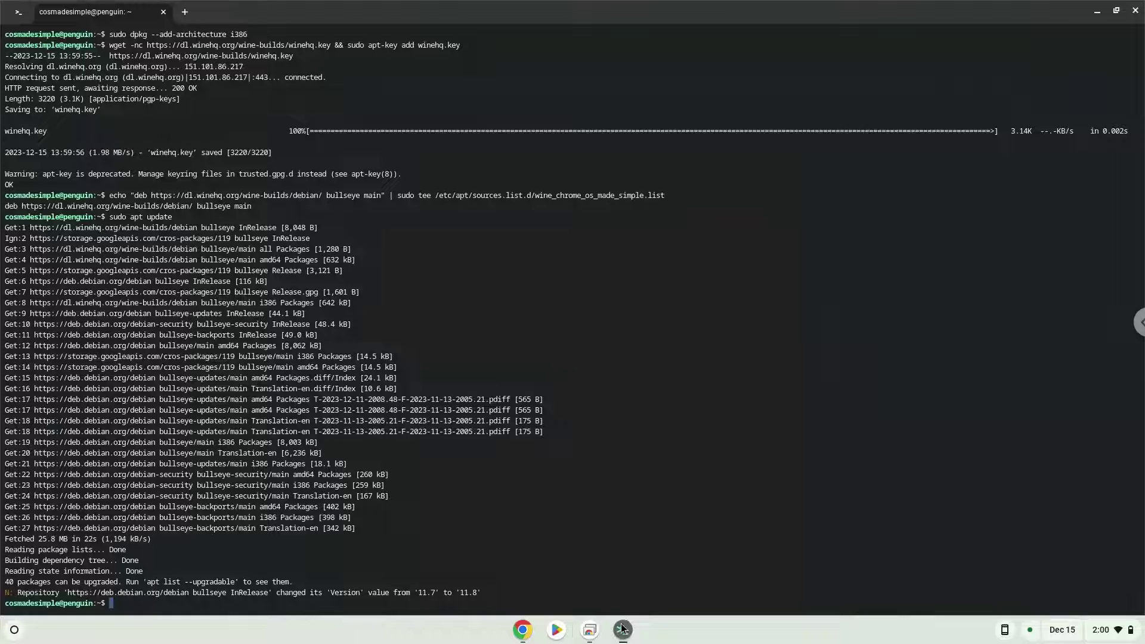
right_click(580, 540)
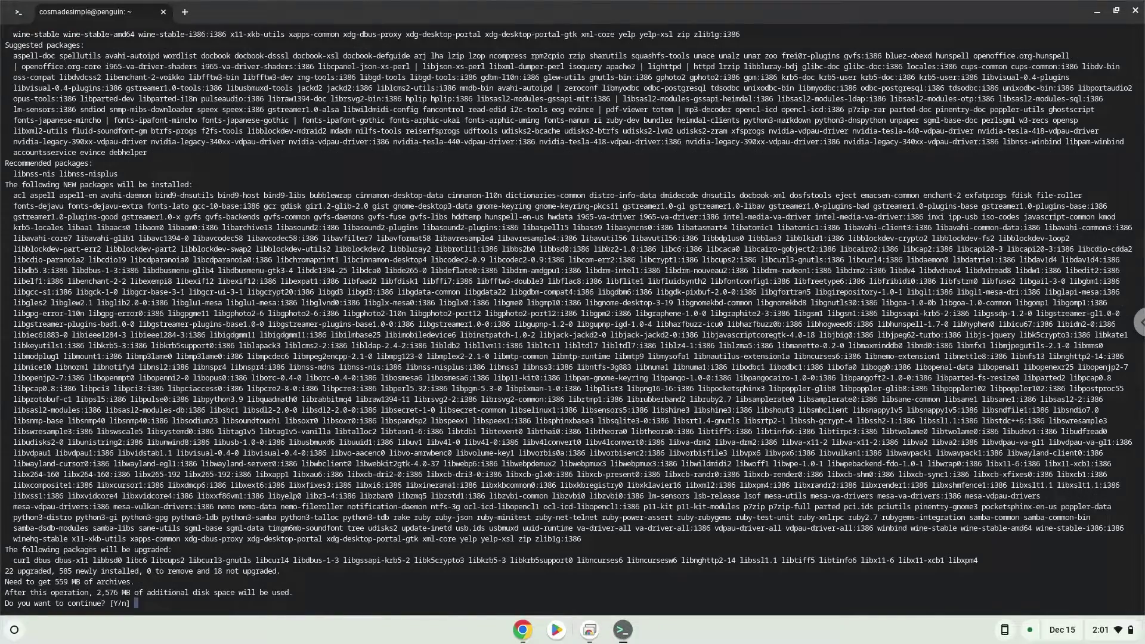
key(Return)
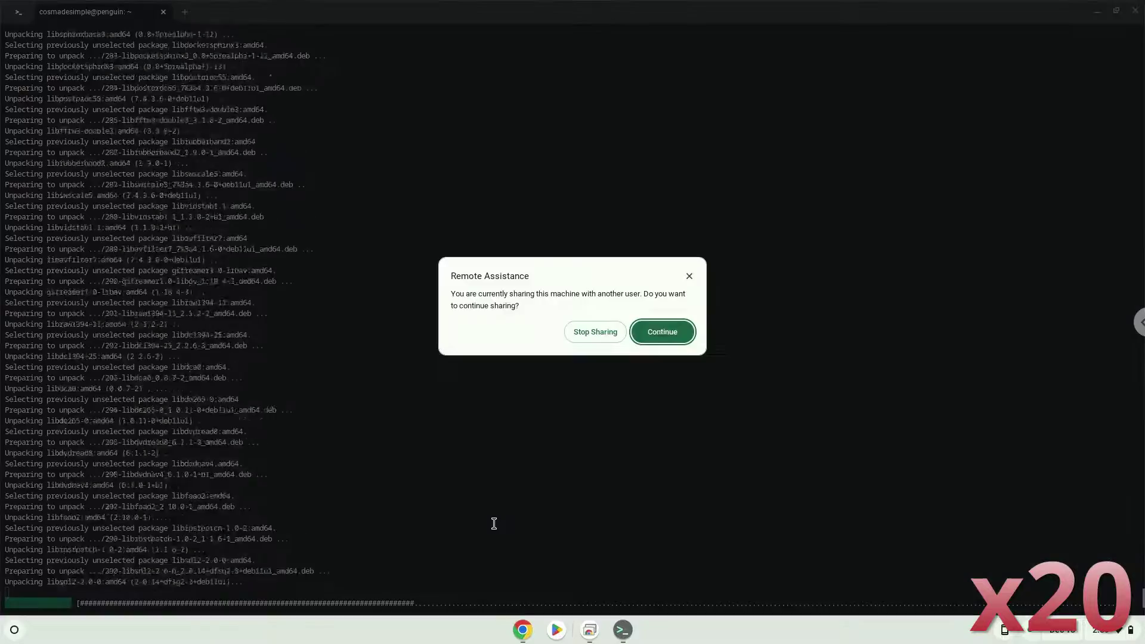
click(660, 333)
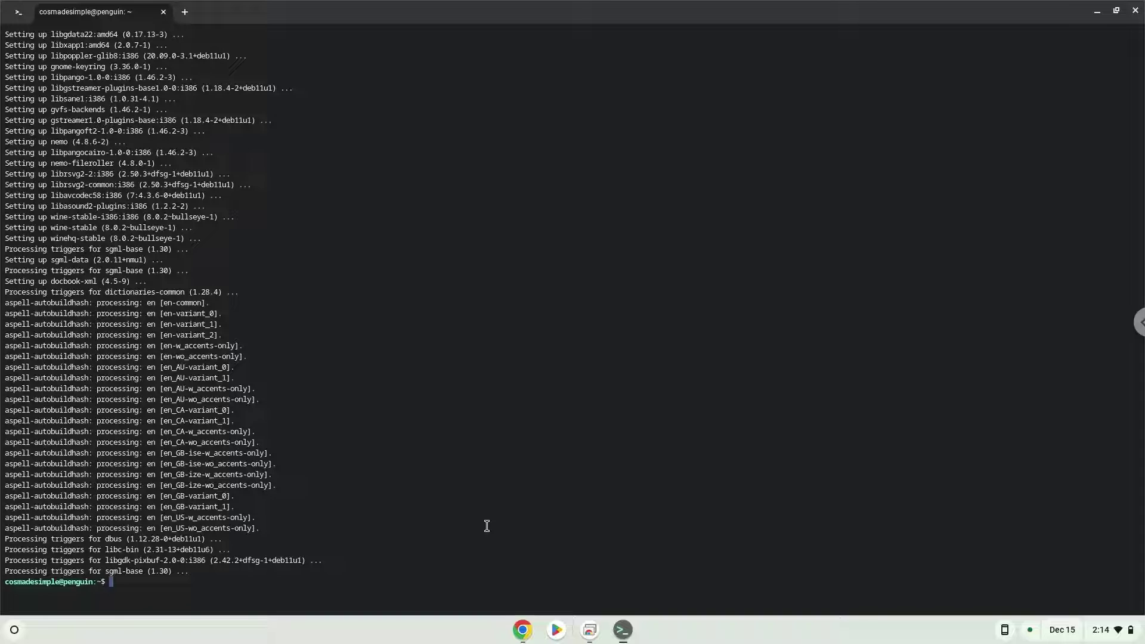
Step: Copy 'winecfg' from the notes and run it in the terminal
click(520, 630)
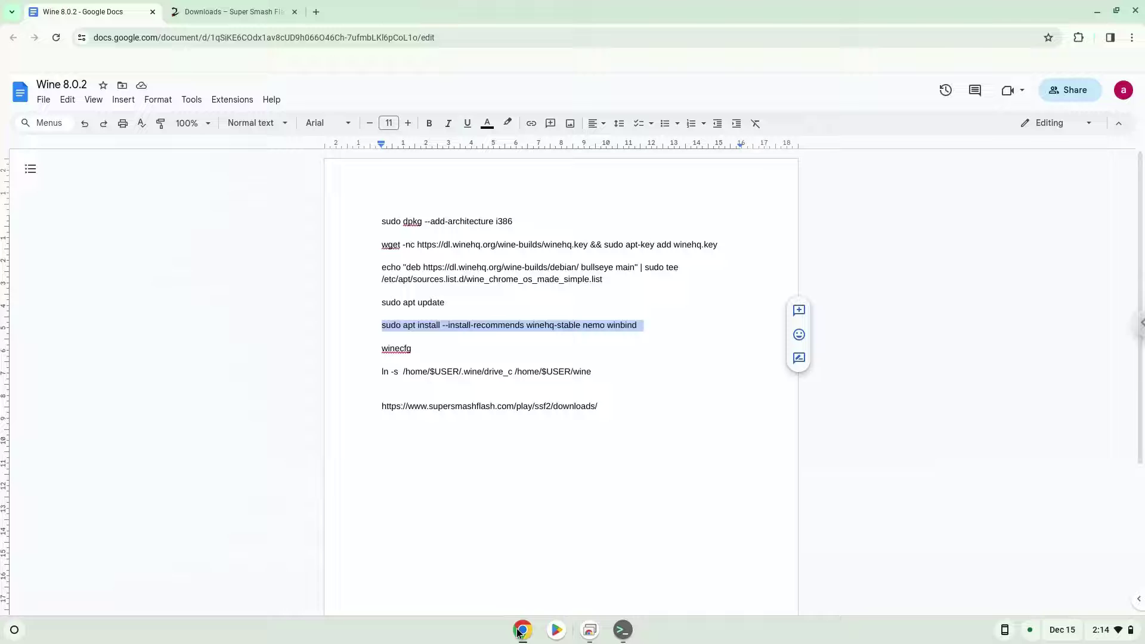
double_click(396, 349)
right_click(396, 349)
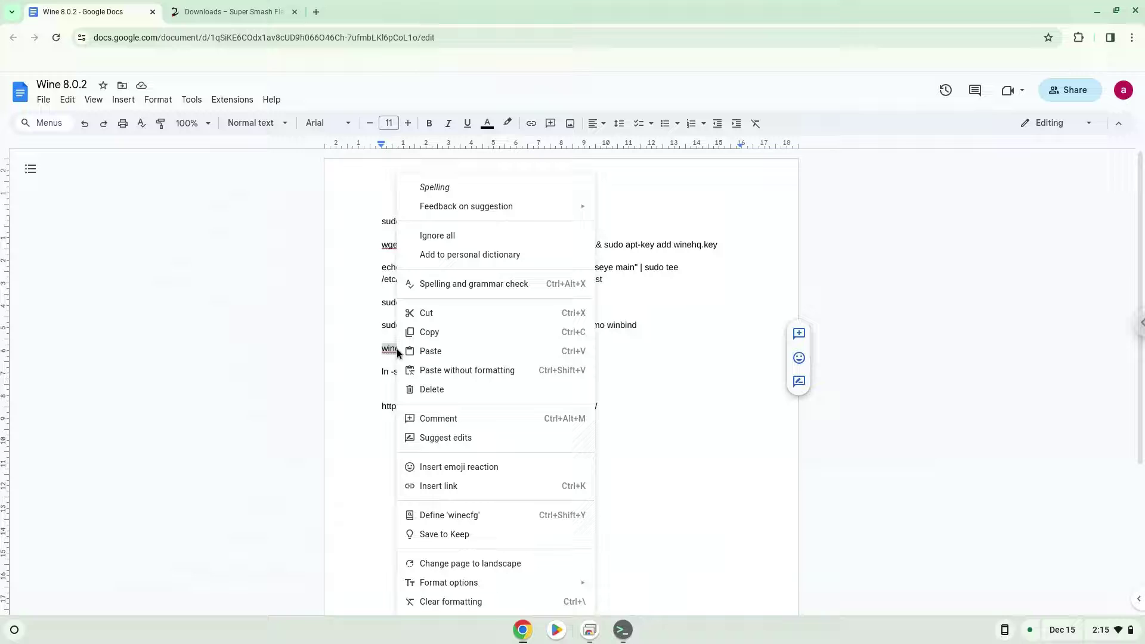
click(428, 332)
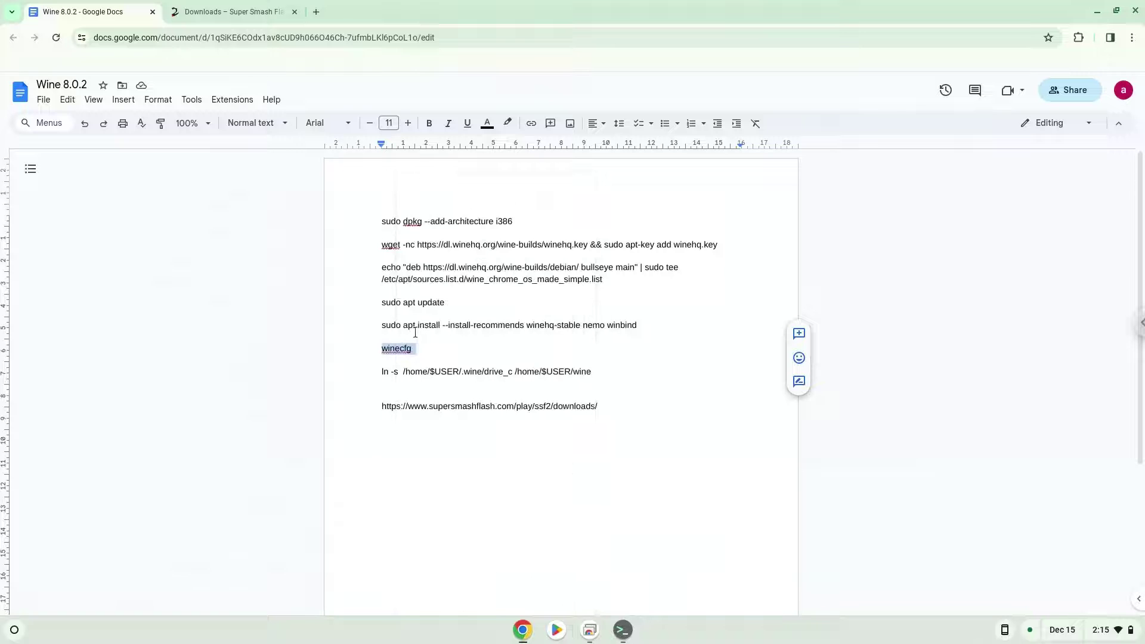
click(625, 631)
key(ctrl+shift+v)
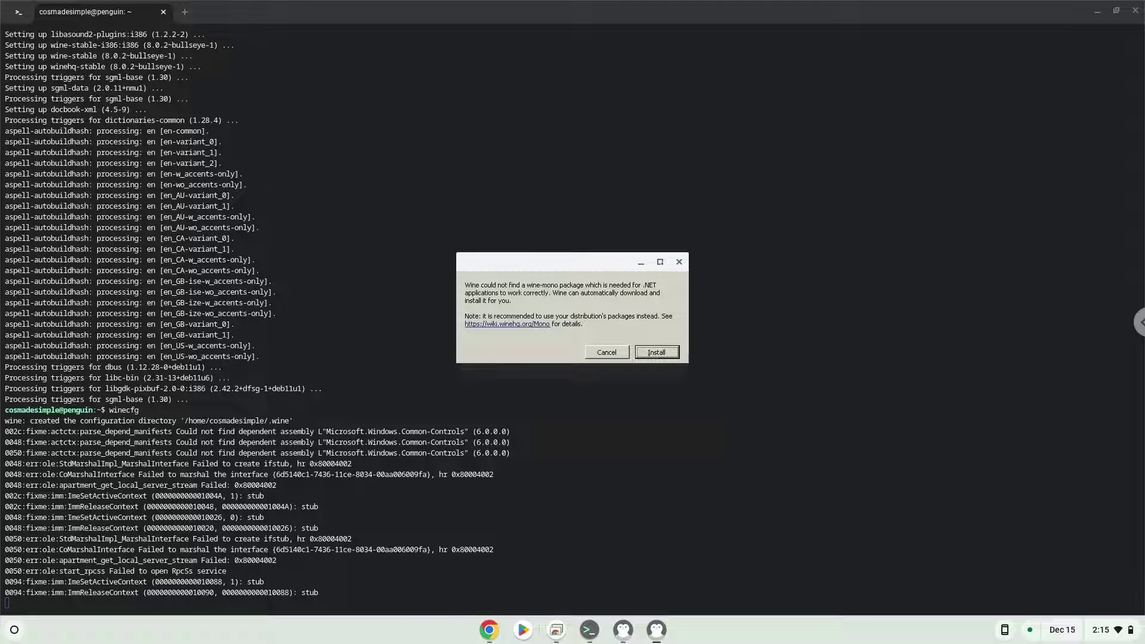
Step: Accept the wine-mono install, then view the About tab showing Wine 8.0.2
click(643, 352)
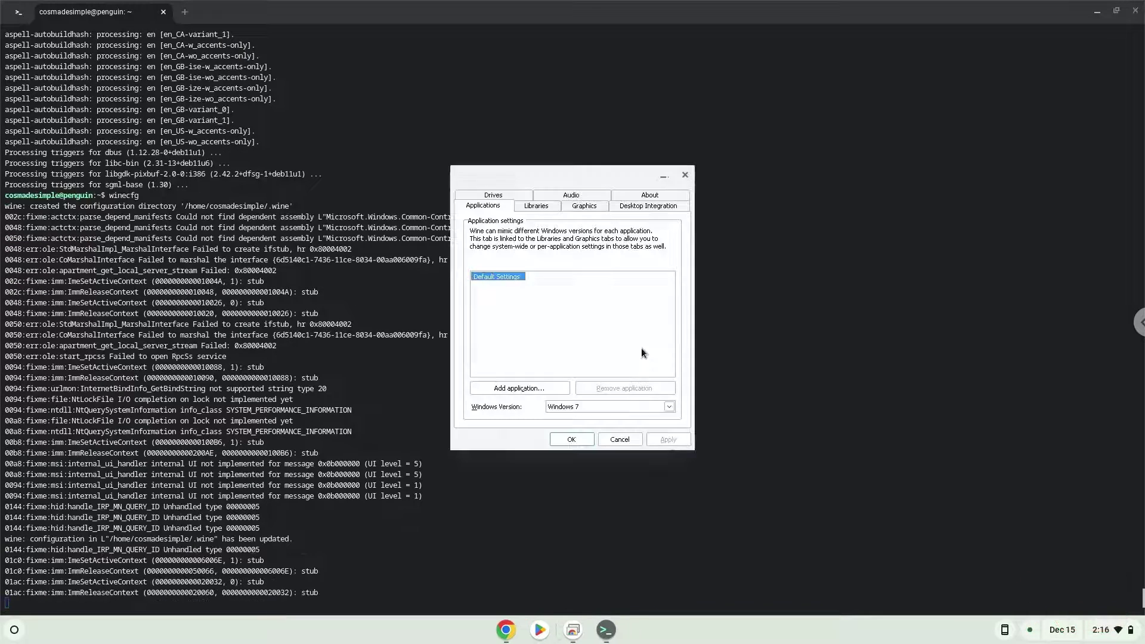
click(650, 195)
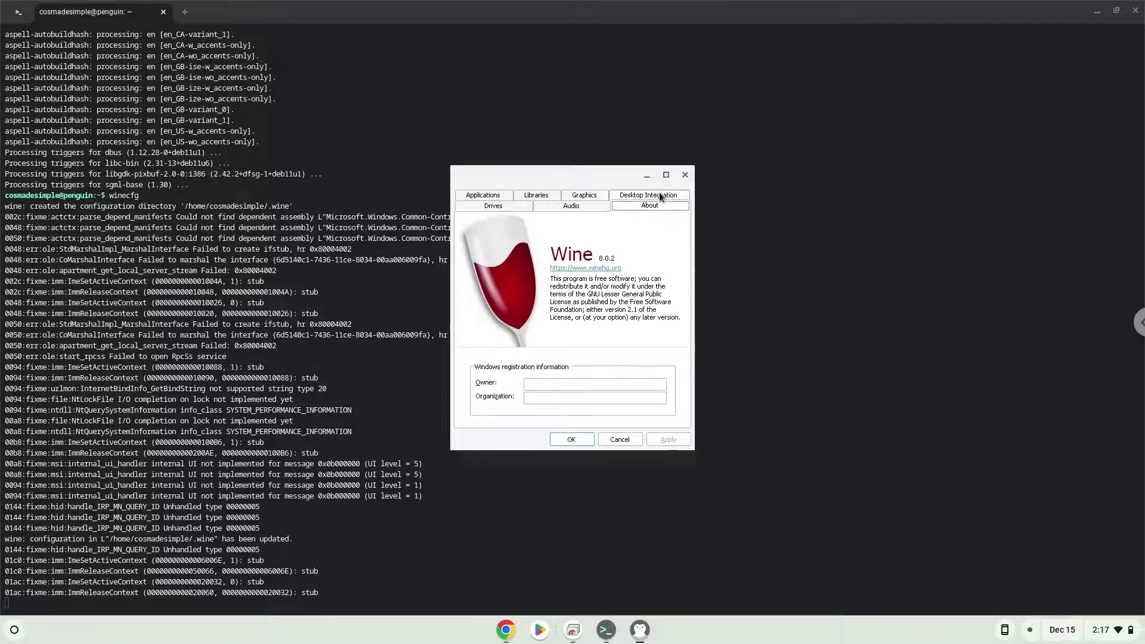
Step: Close winecfg and run the ln -s command linking .wine/drive_c to /home/$USER/wine
click(685, 176)
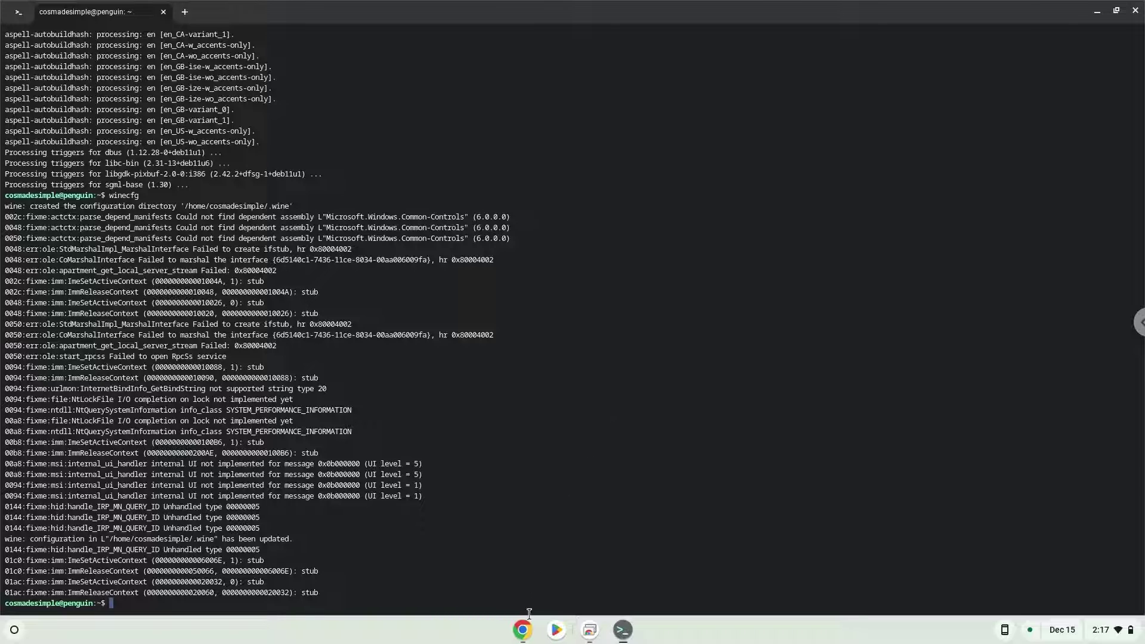
click(524, 631)
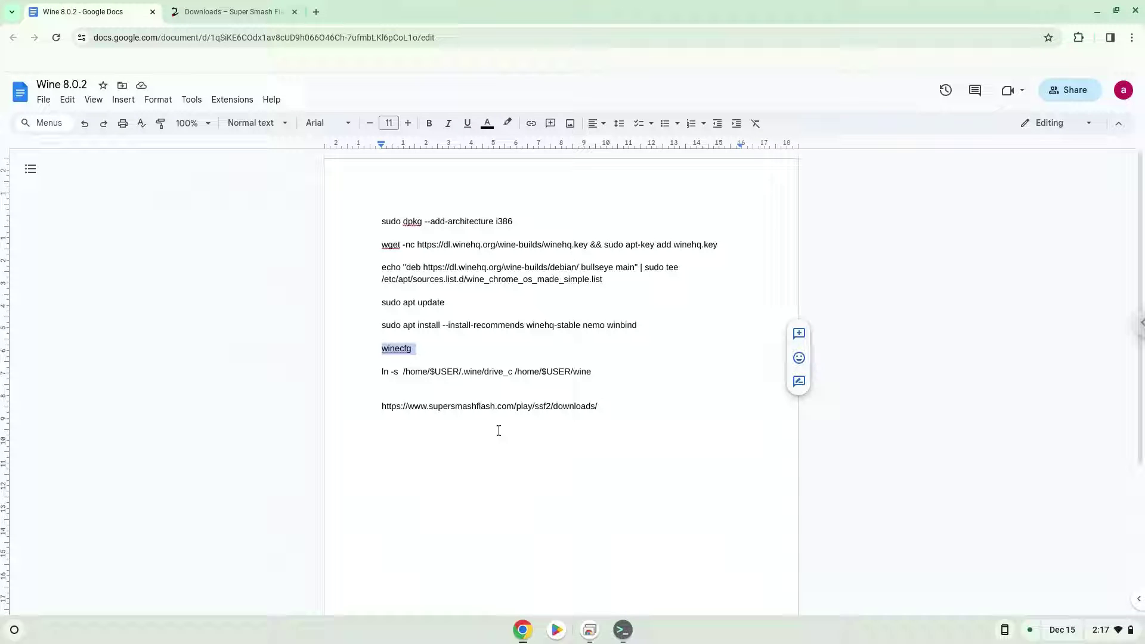
triple_click(490, 371)
right_click(490, 372)
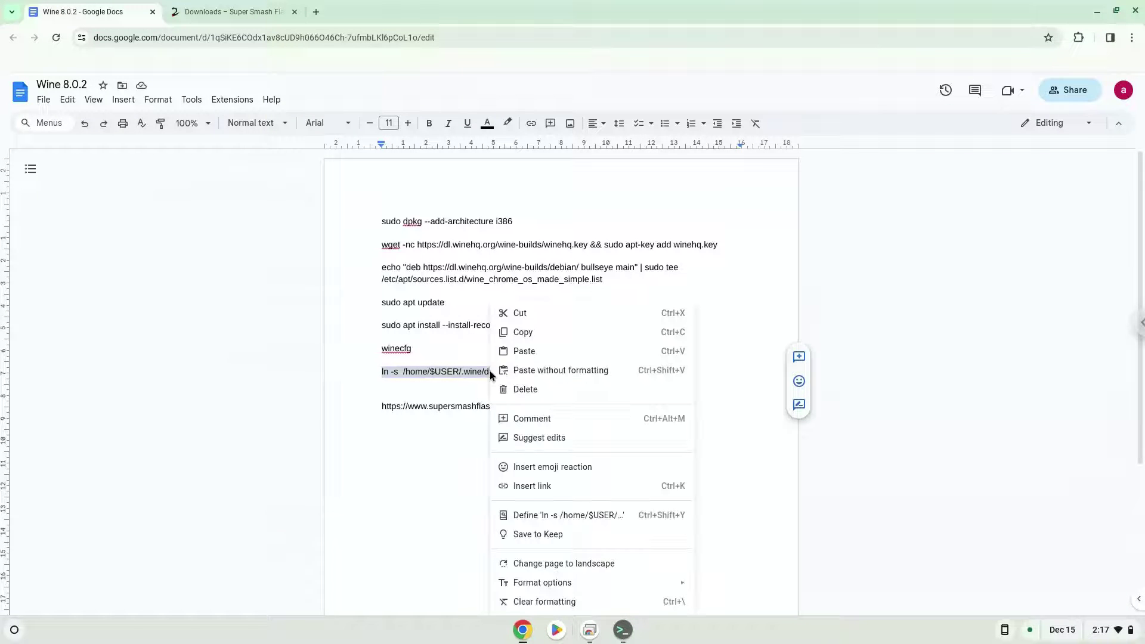
click(528, 332)
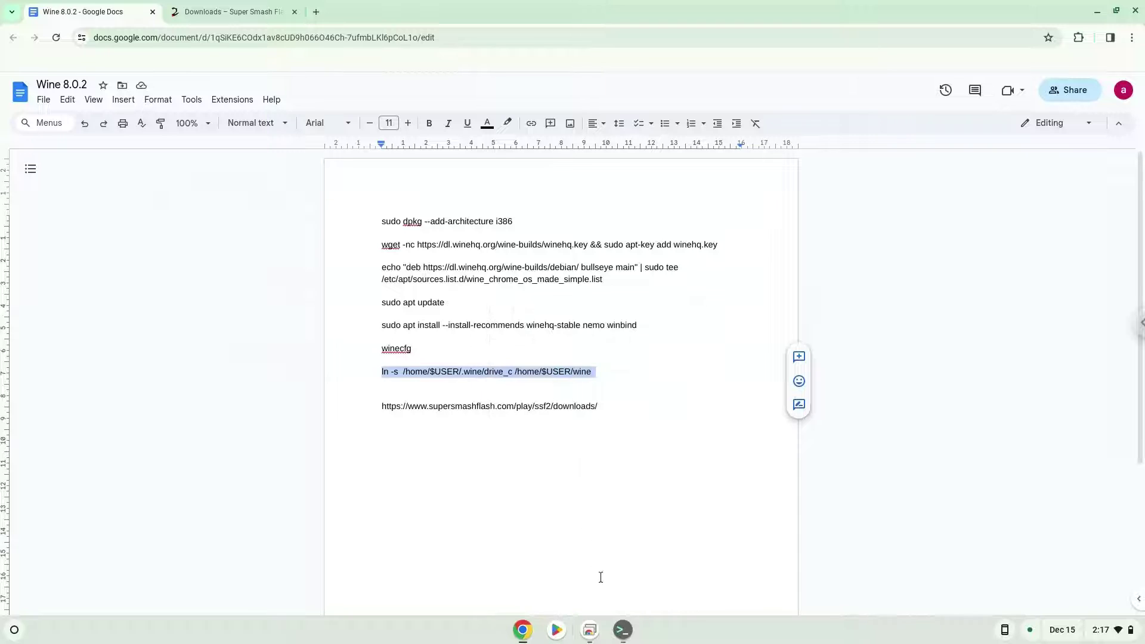
click(622, 630)
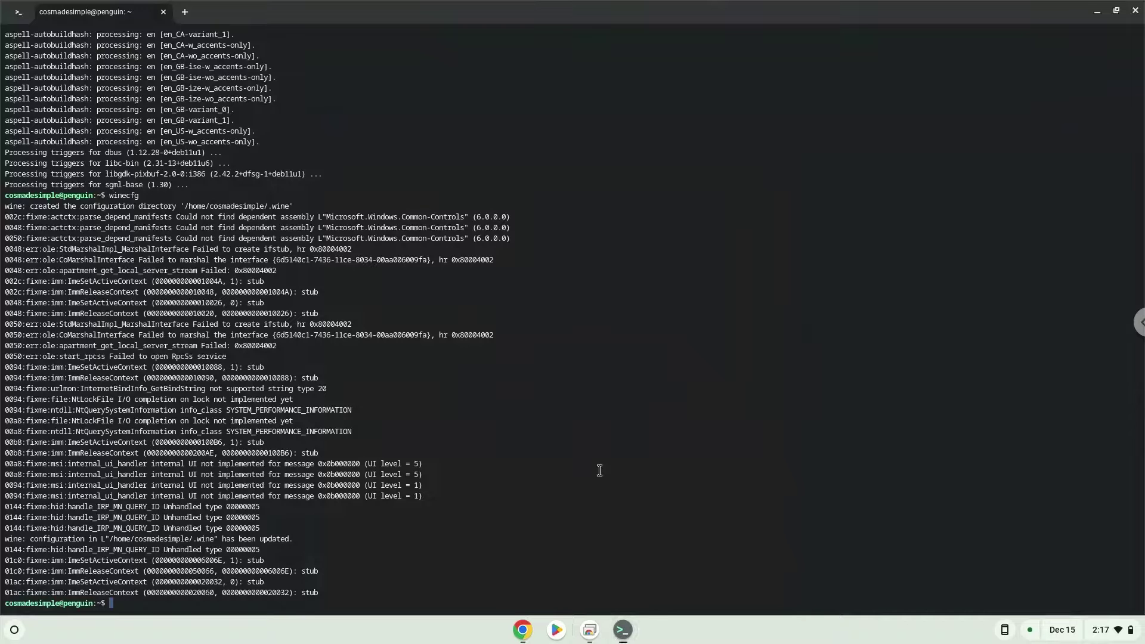
key(ctrl+shift+v)
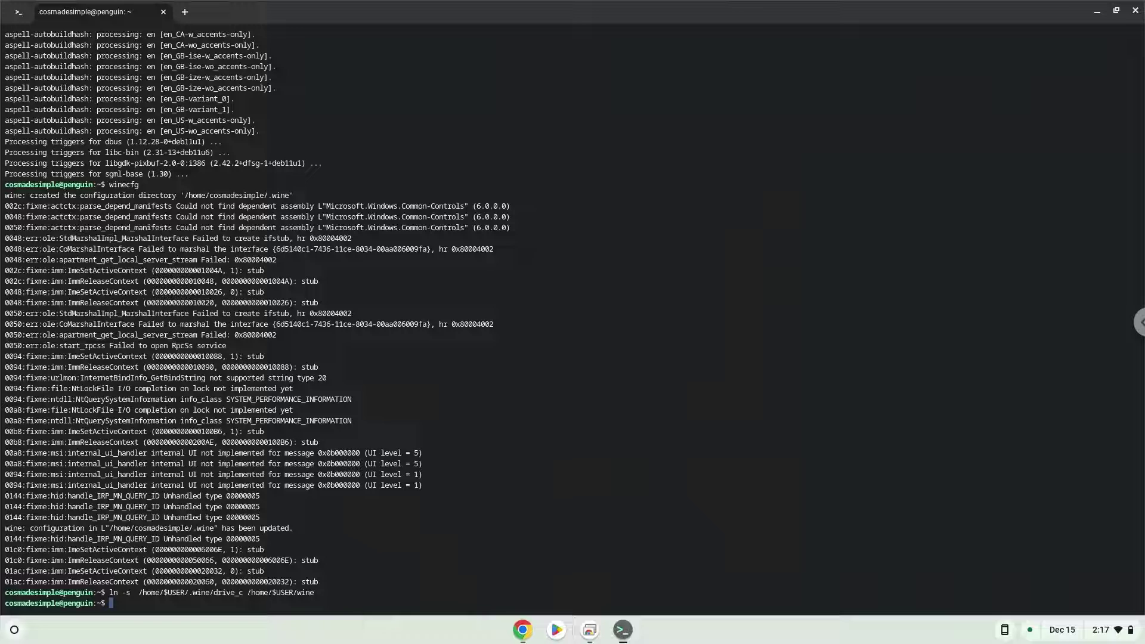
click(15, 631)
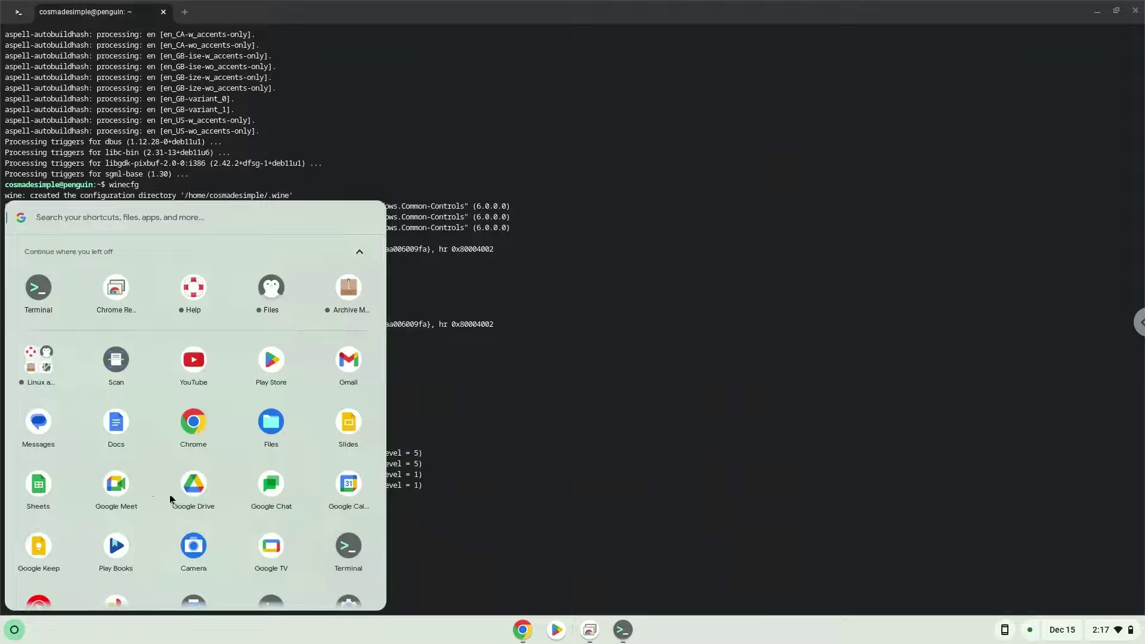
click(271, 422)
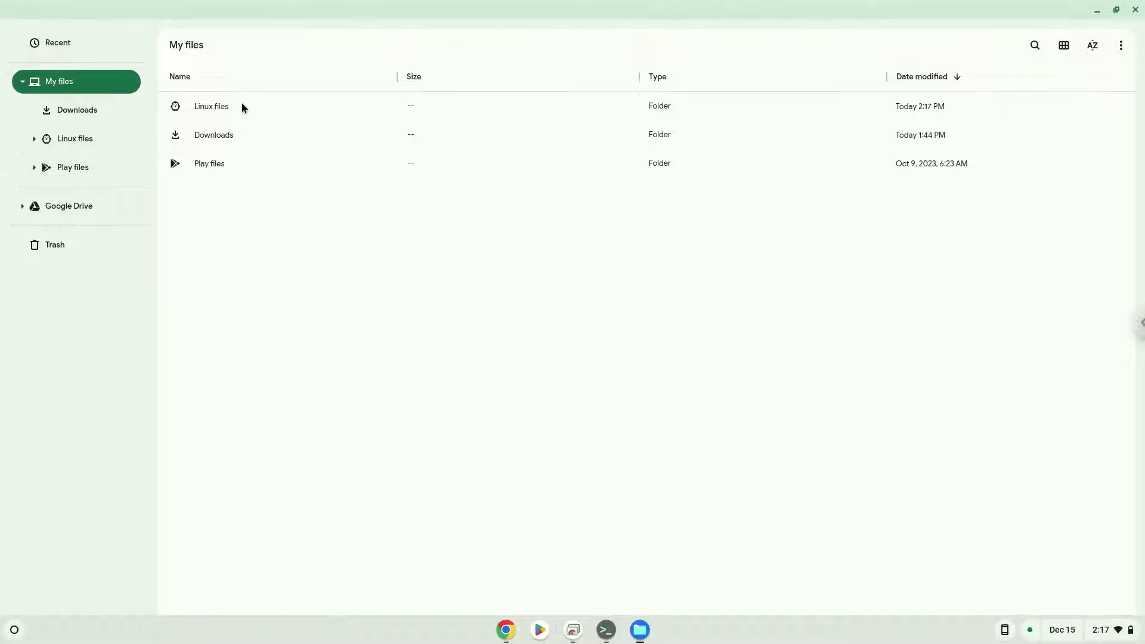
double_click(242, 105)
double_click(241, 107)
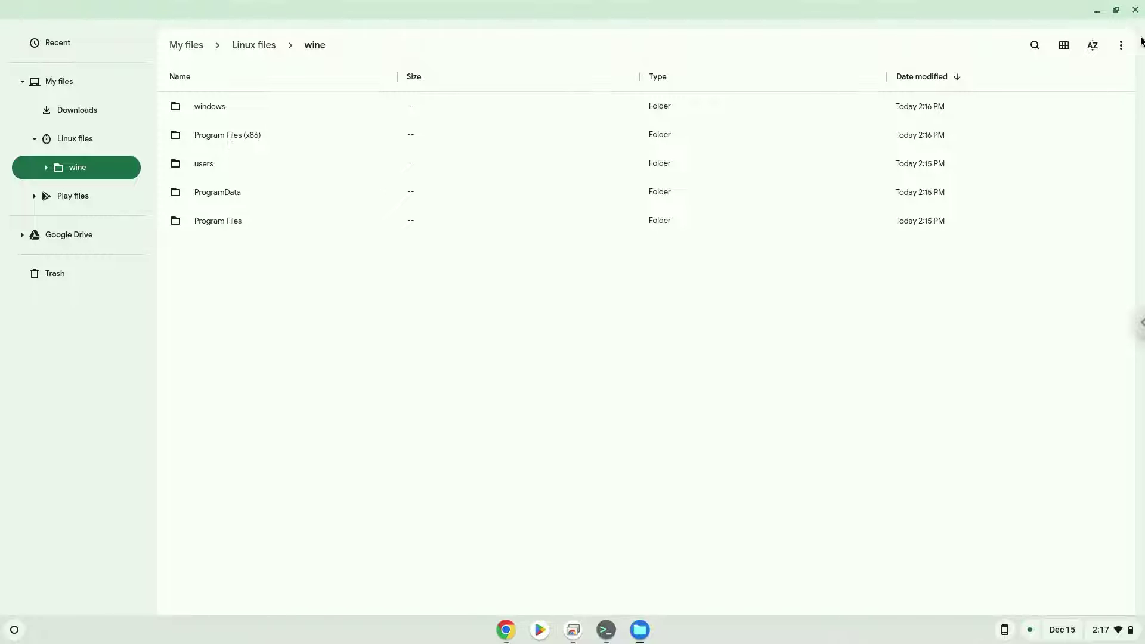
click(1135, 10)
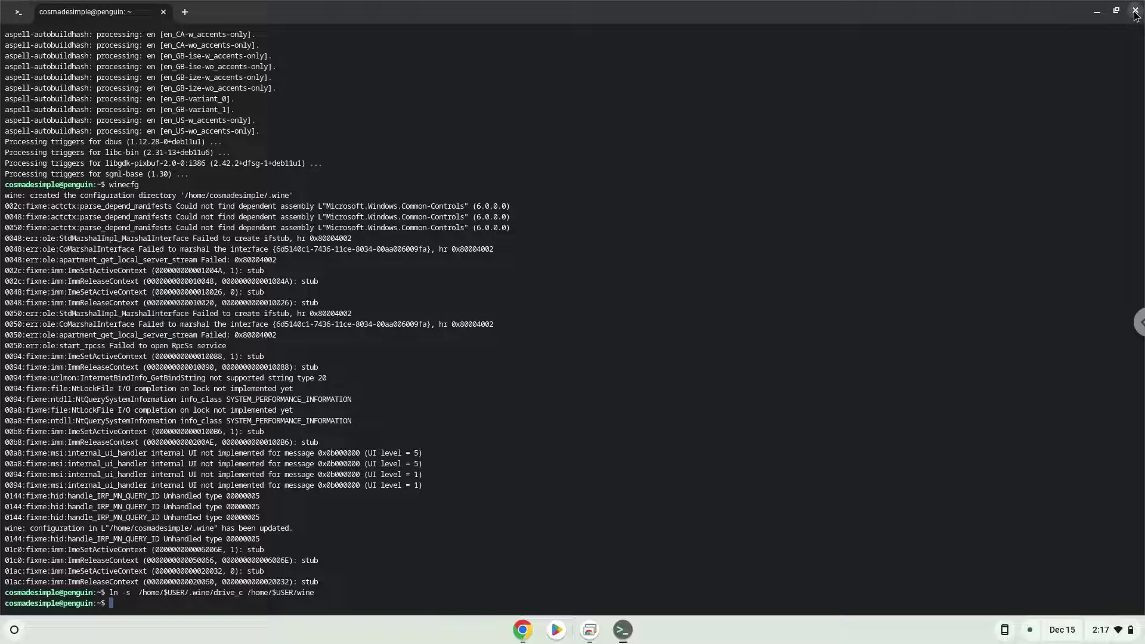
Step: Save the Windows 32-bit portable SSF2 zip (774.6 MB) from MEGA and show it in Downloads
click(1135, 12)
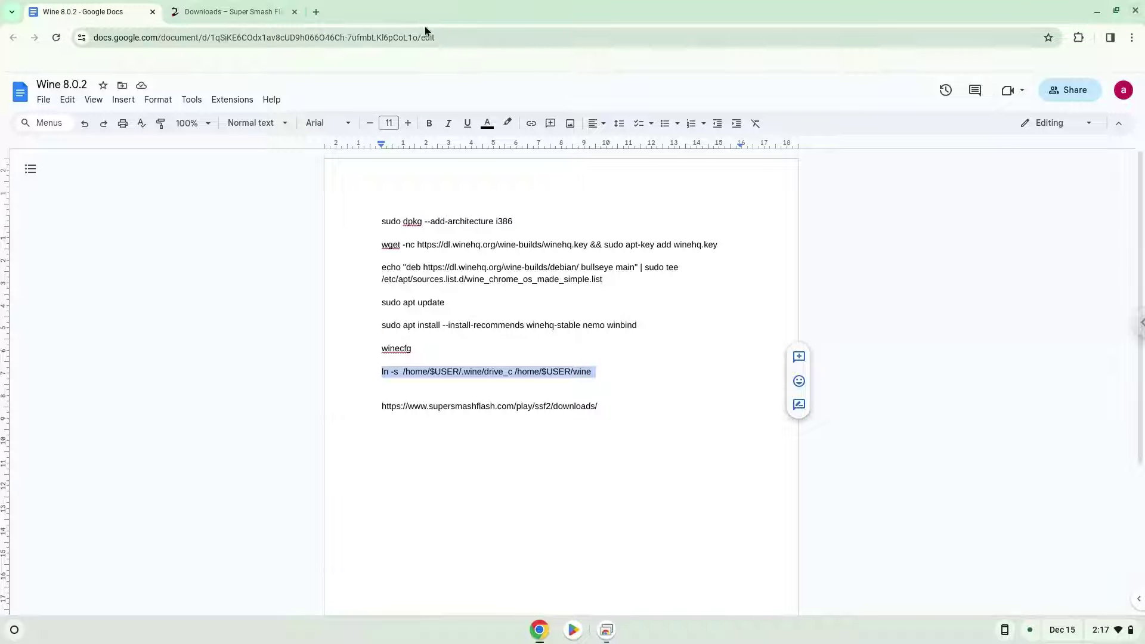
click(263, 14)
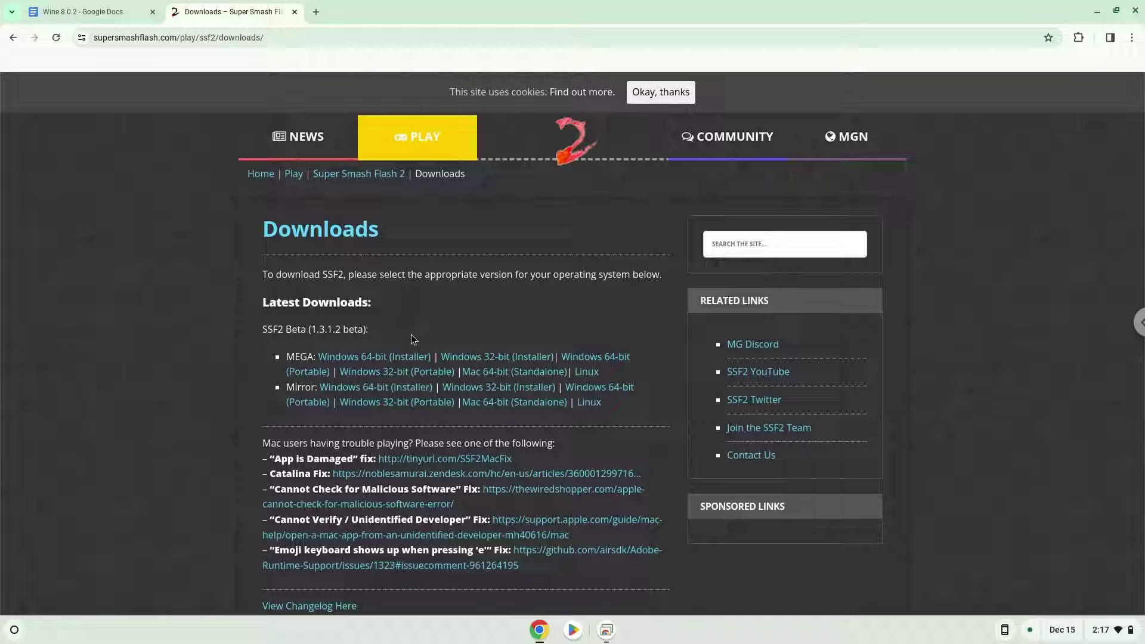
click(407, 370)
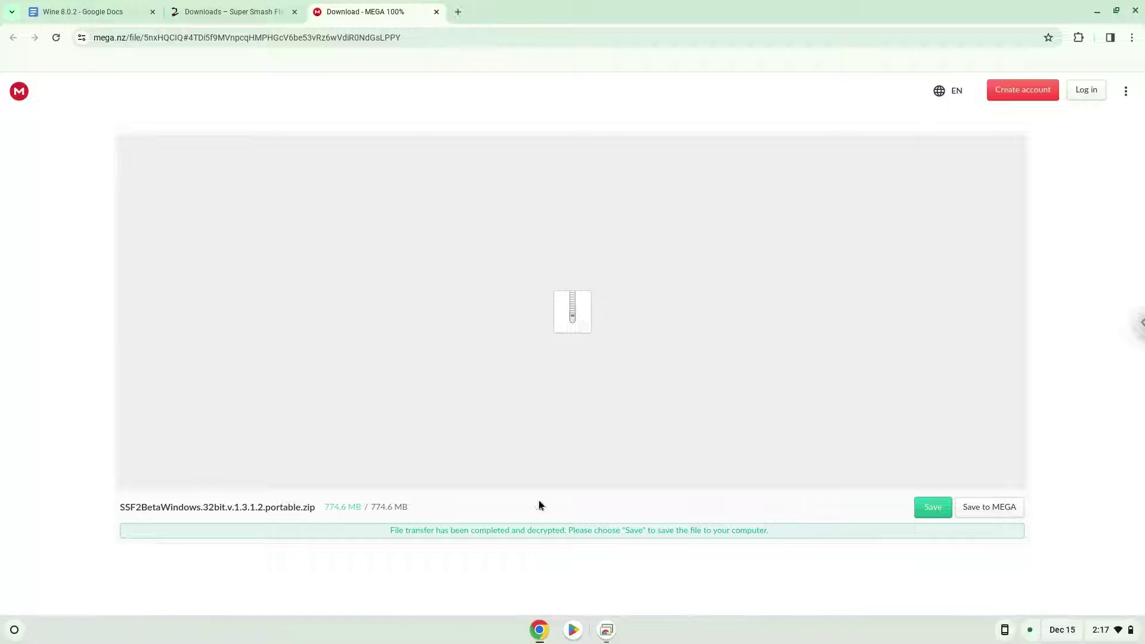
click(930, 507)
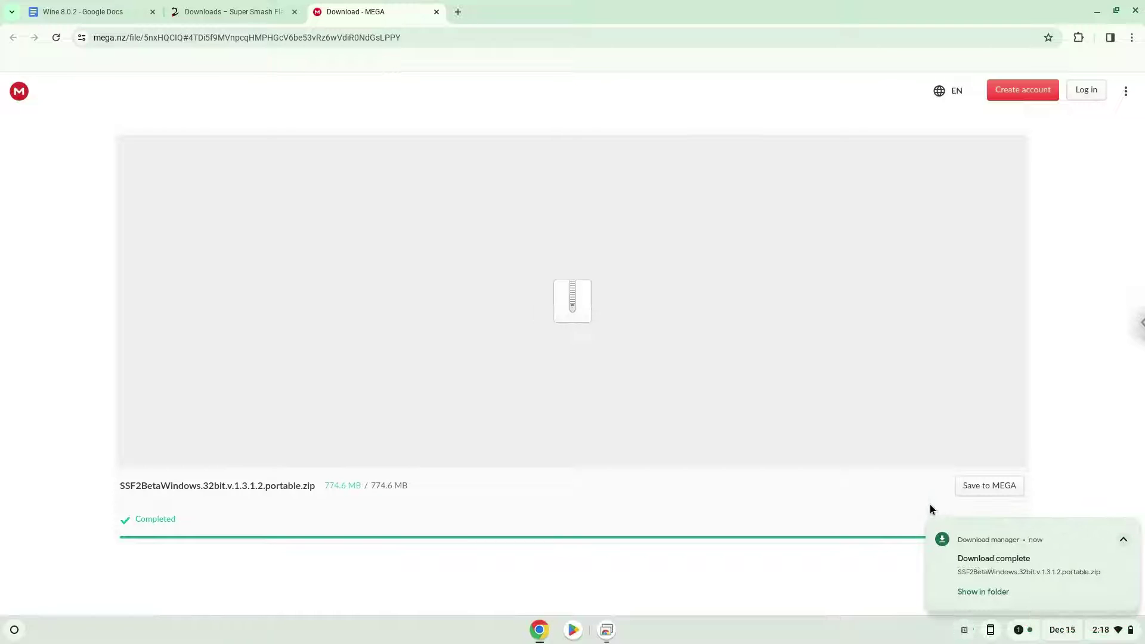
click(977, 594)
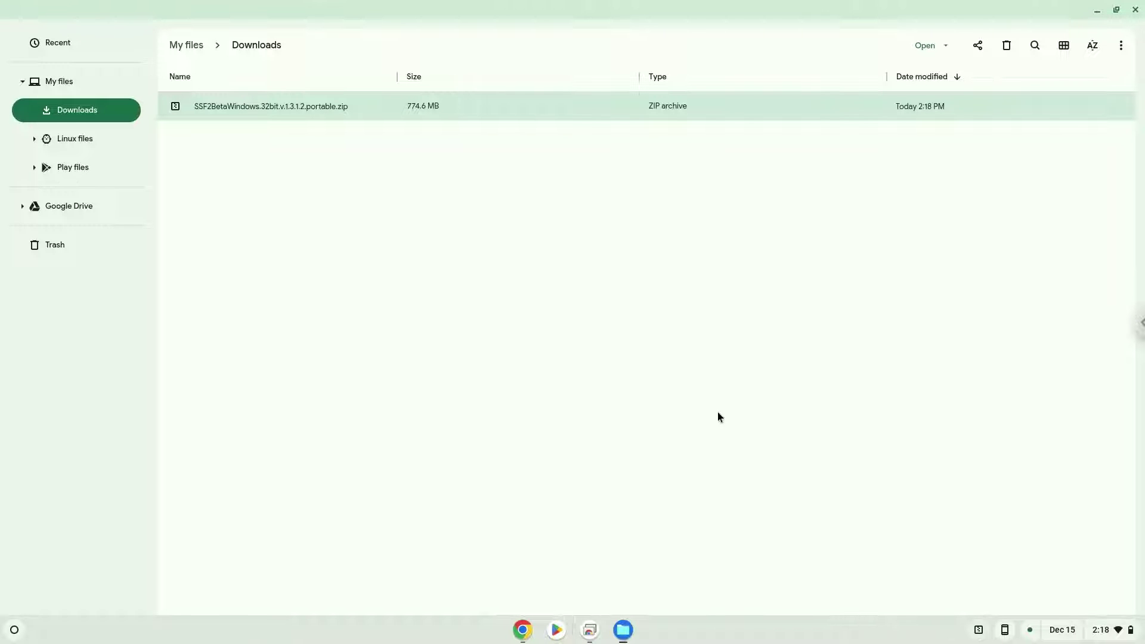
Step: Cut the SSF2 portable zip from Downloads, paste it into Linux files, then close Files and Chrome
right_click(321, 113)
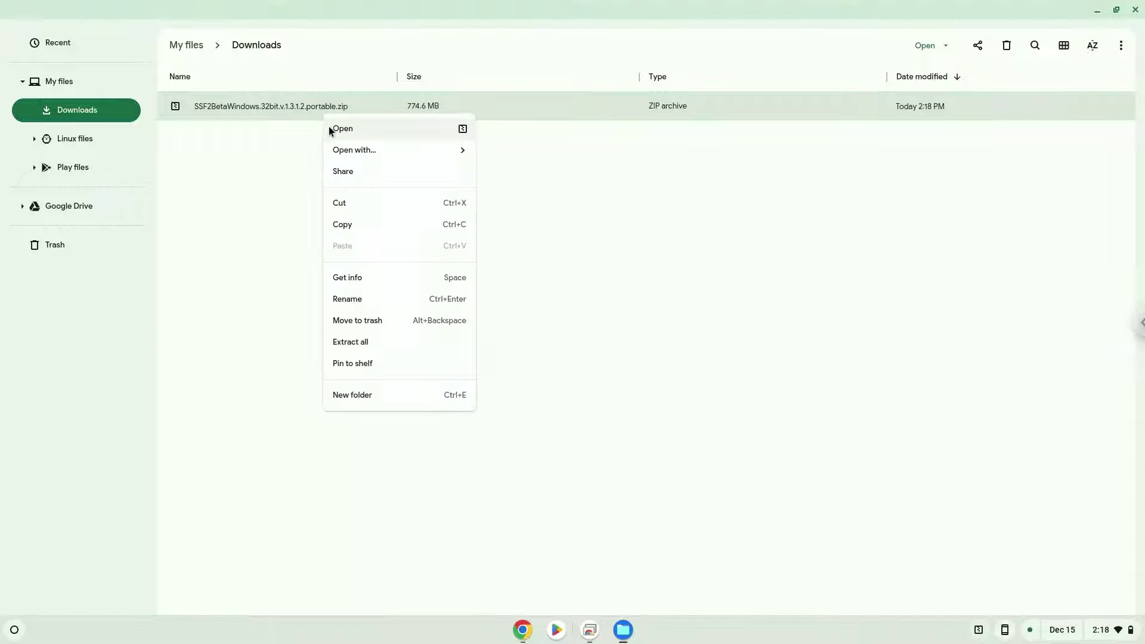
click(350, 205)
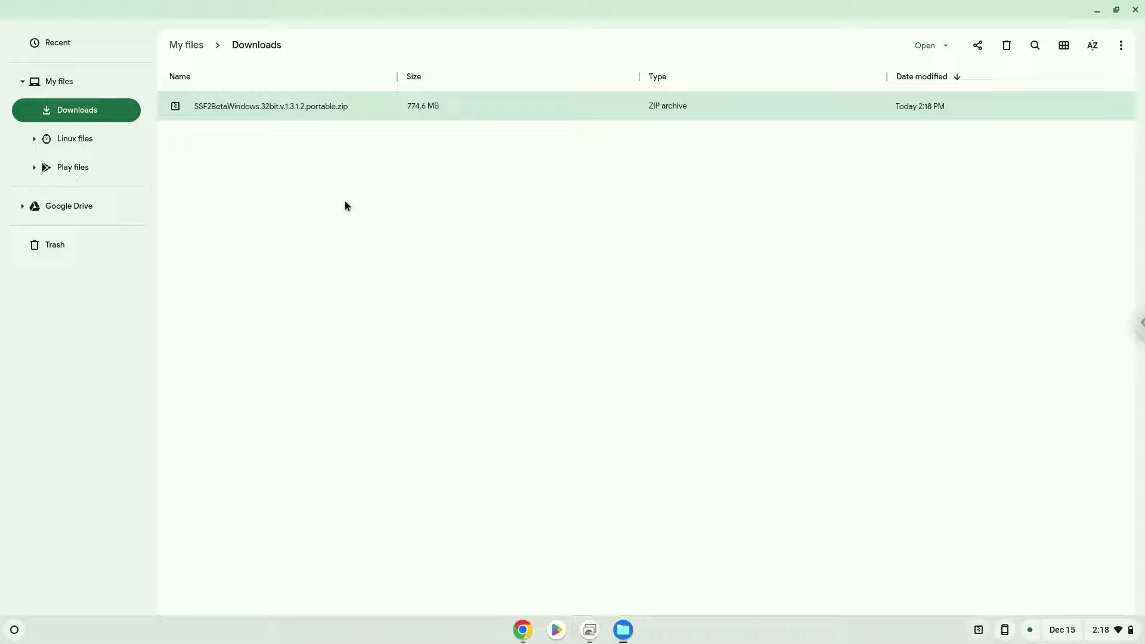
click(105, 141)
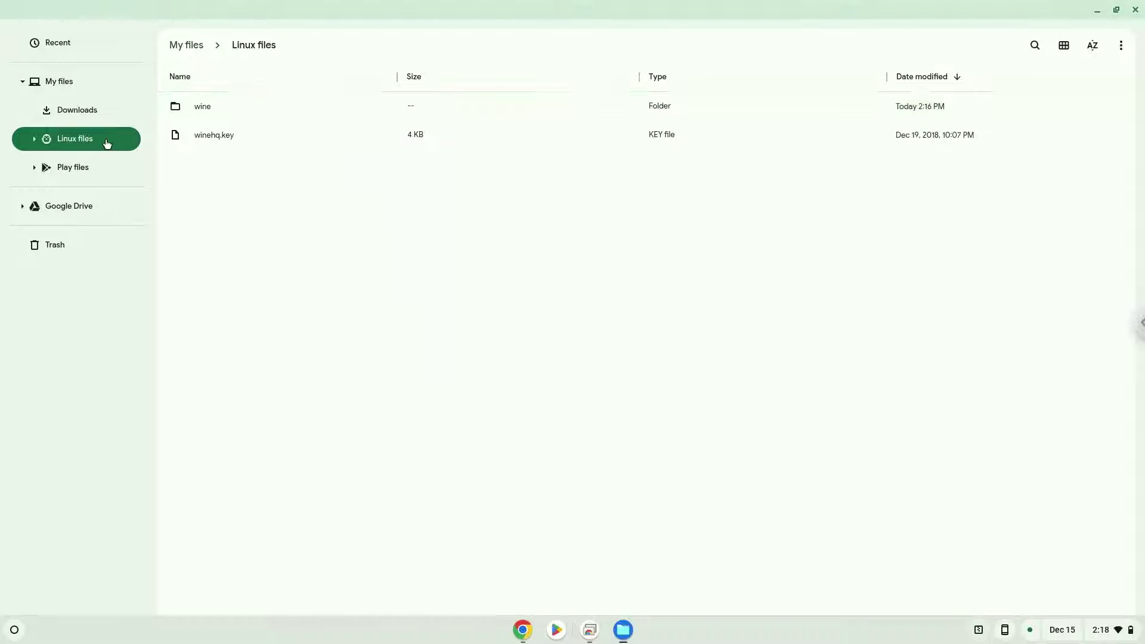
right_click(252, 173)
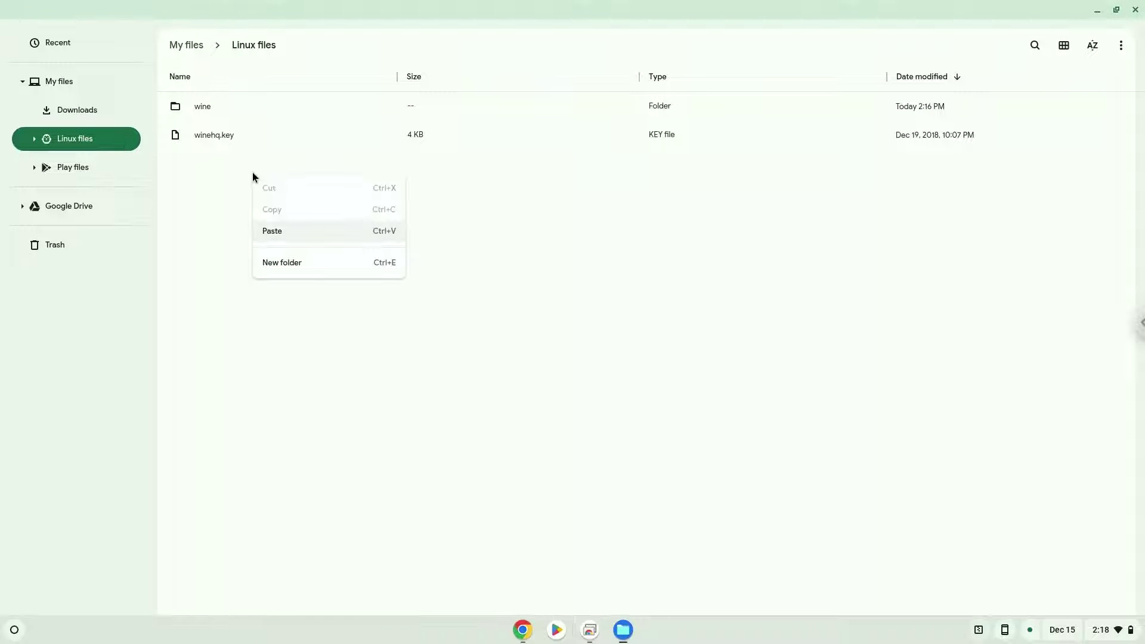
click(286, 230)
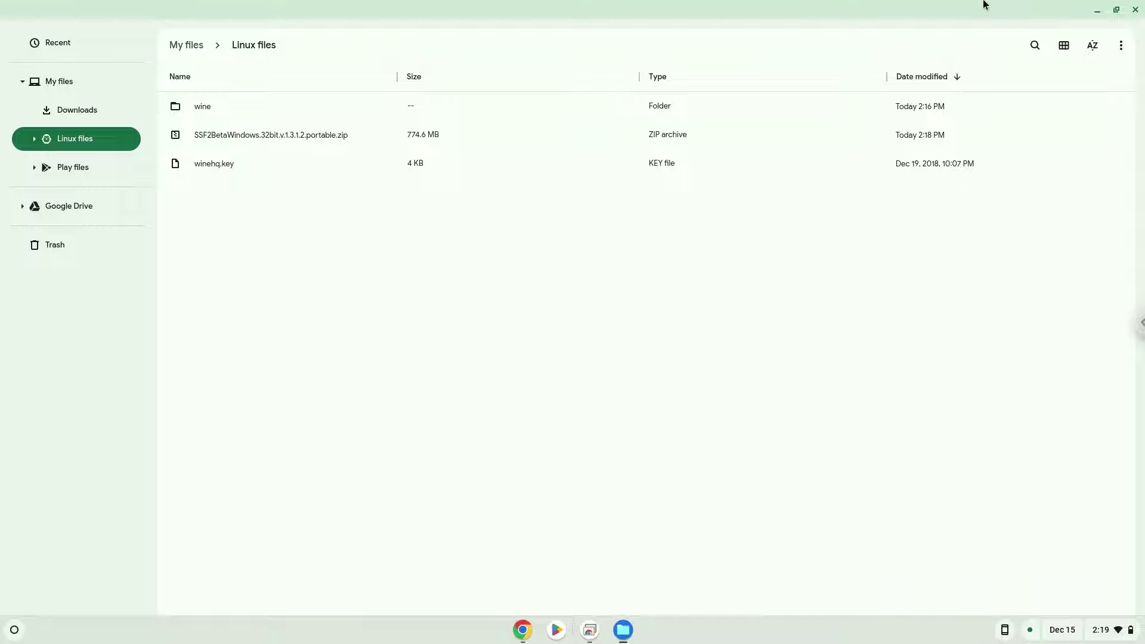
click(1135, 8)
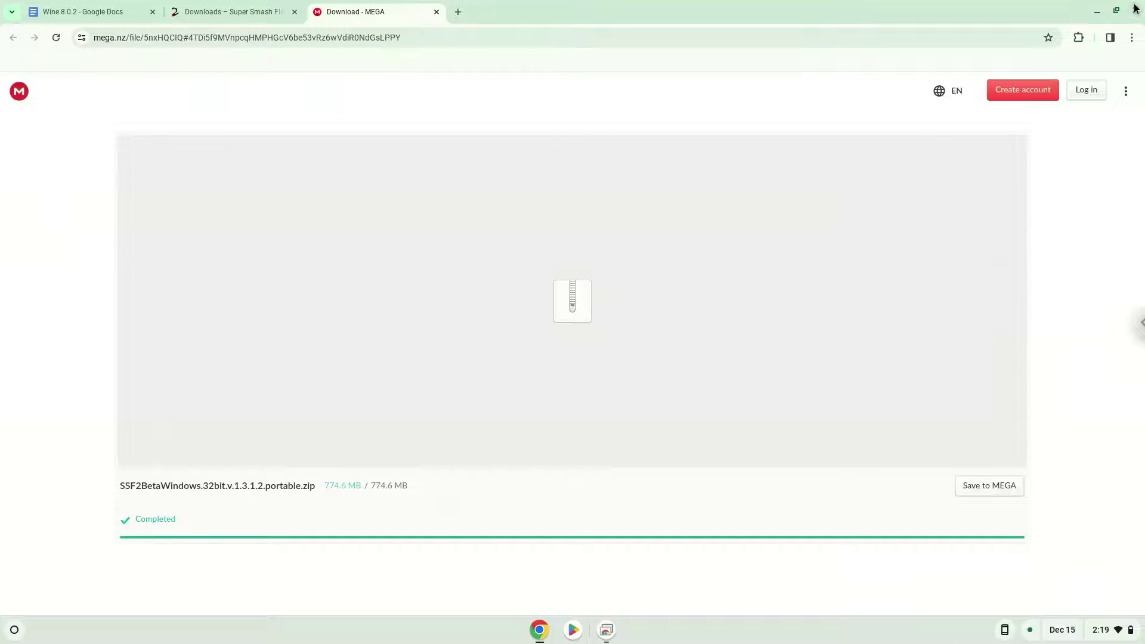
click(1135, 8)
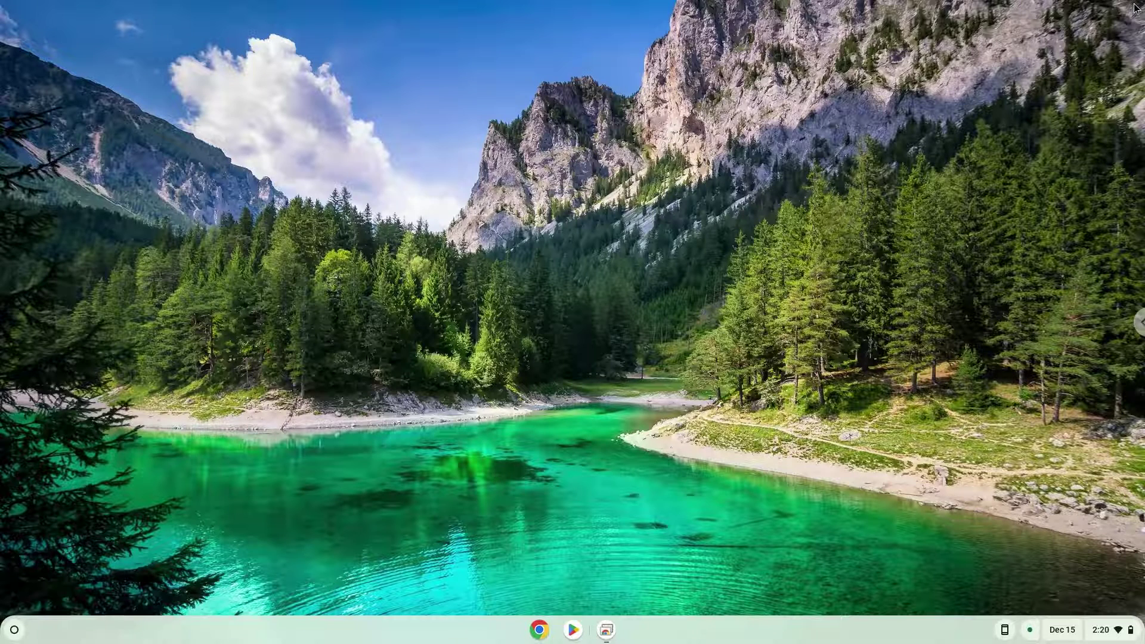
Step: Open the Linux file manager full-screen and use Extract Here on the SSF2 zip in the home folder
click(13, 630)
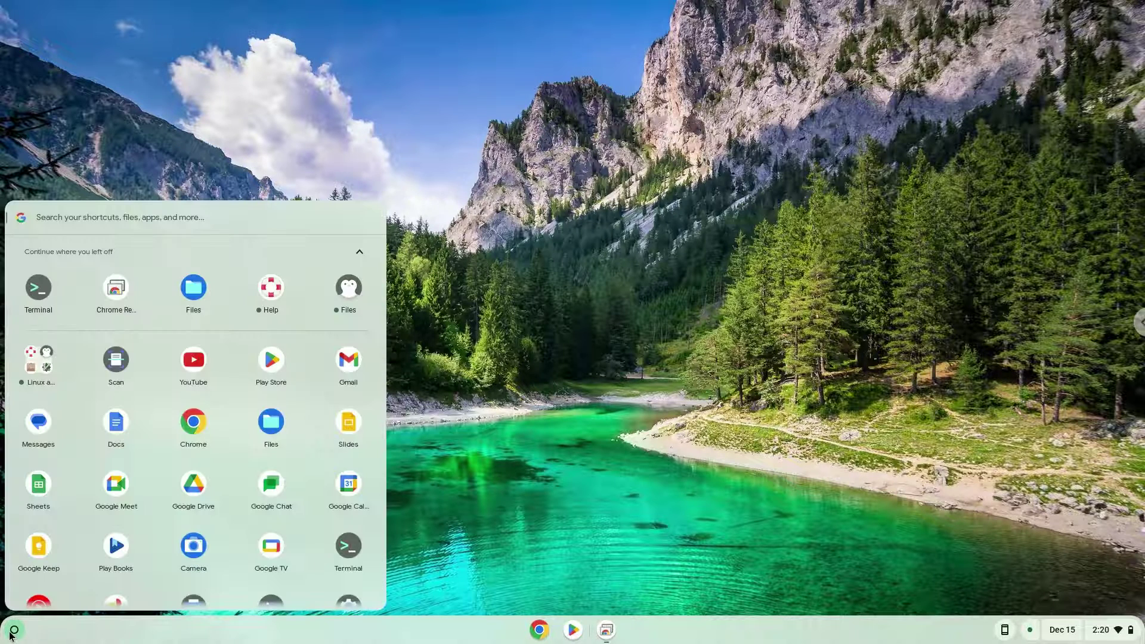
click(338, 291)
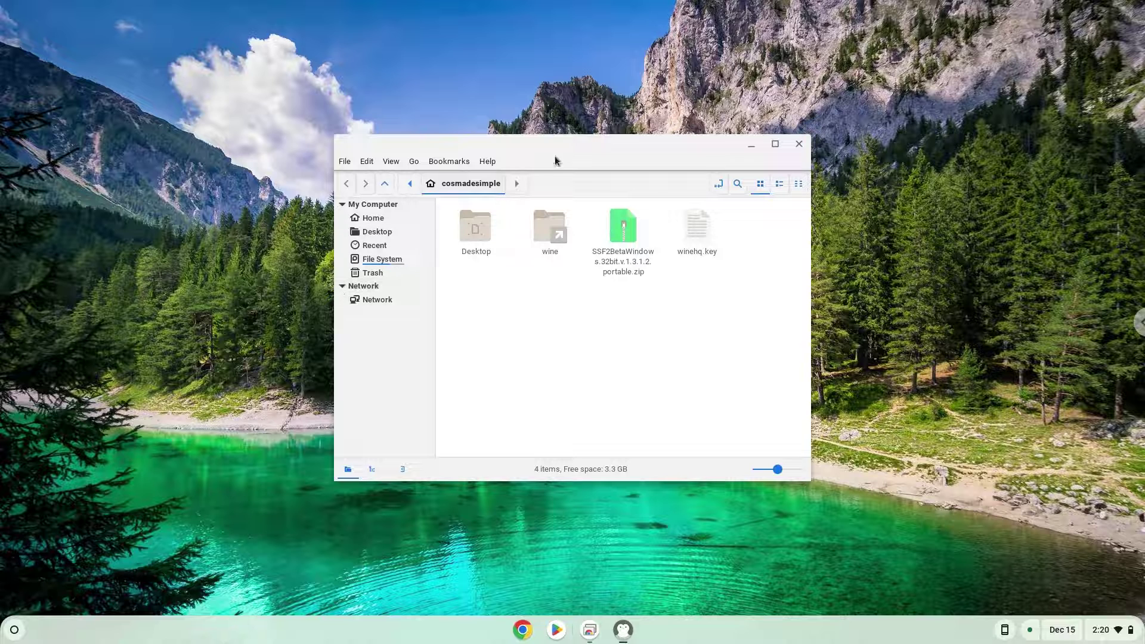
double_click(576, 146)
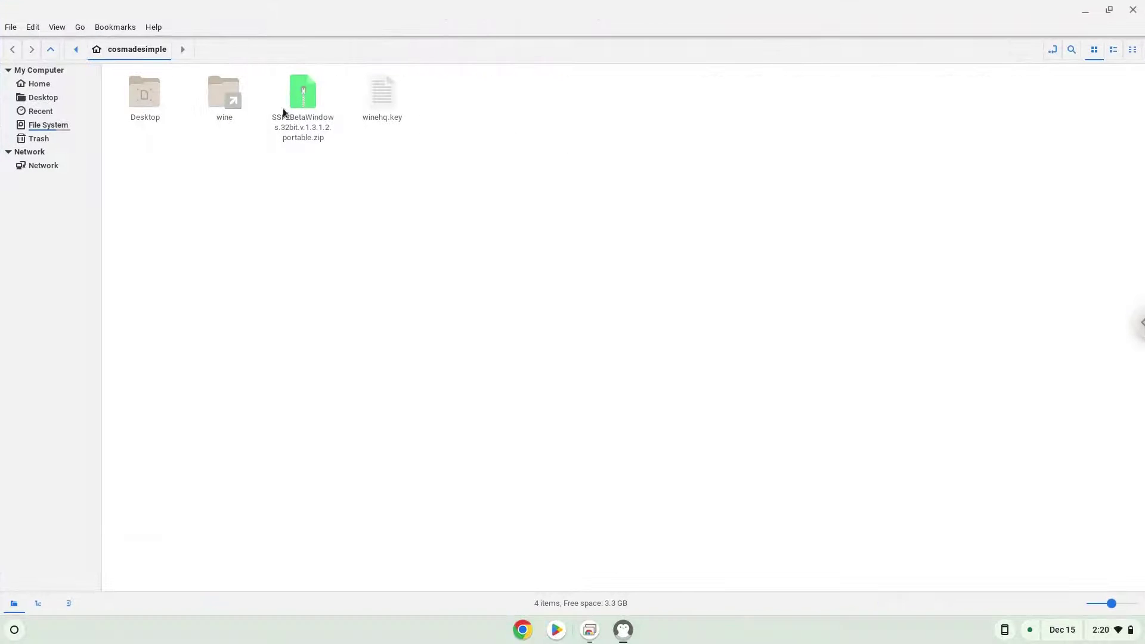
click(210, 90)
double_click(210, 90)
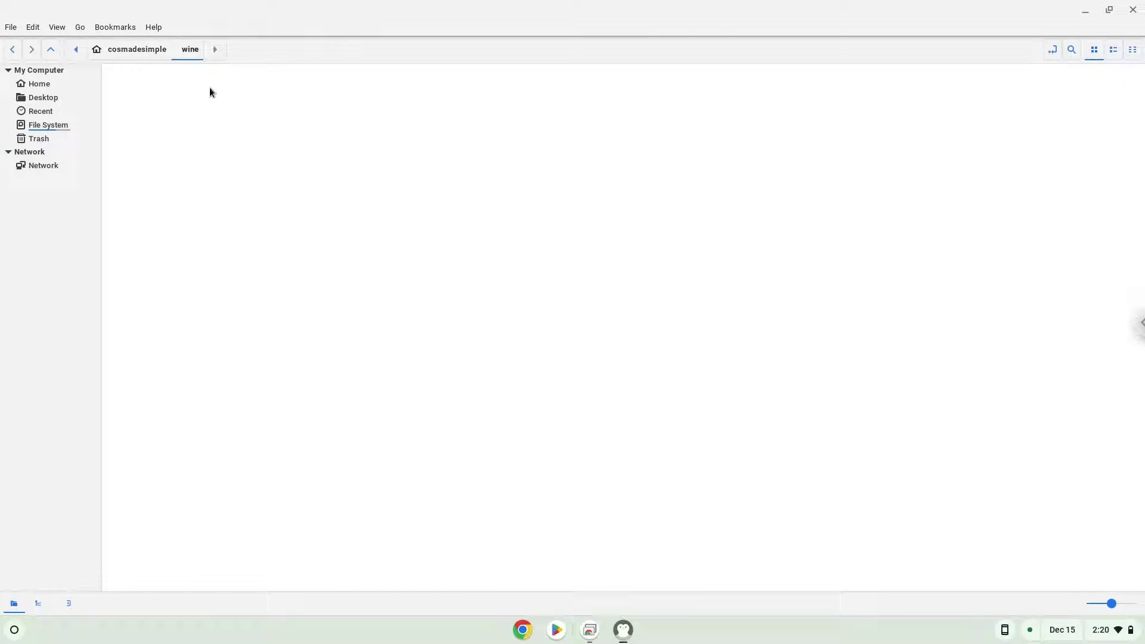
click(134, 51)
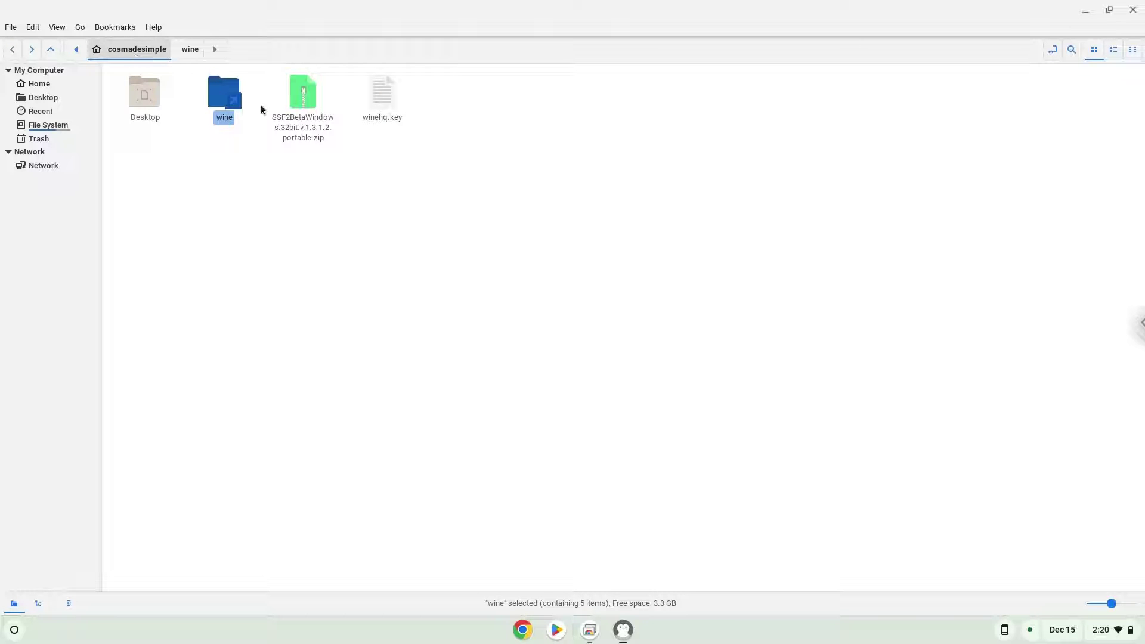
right_click(292, 123)
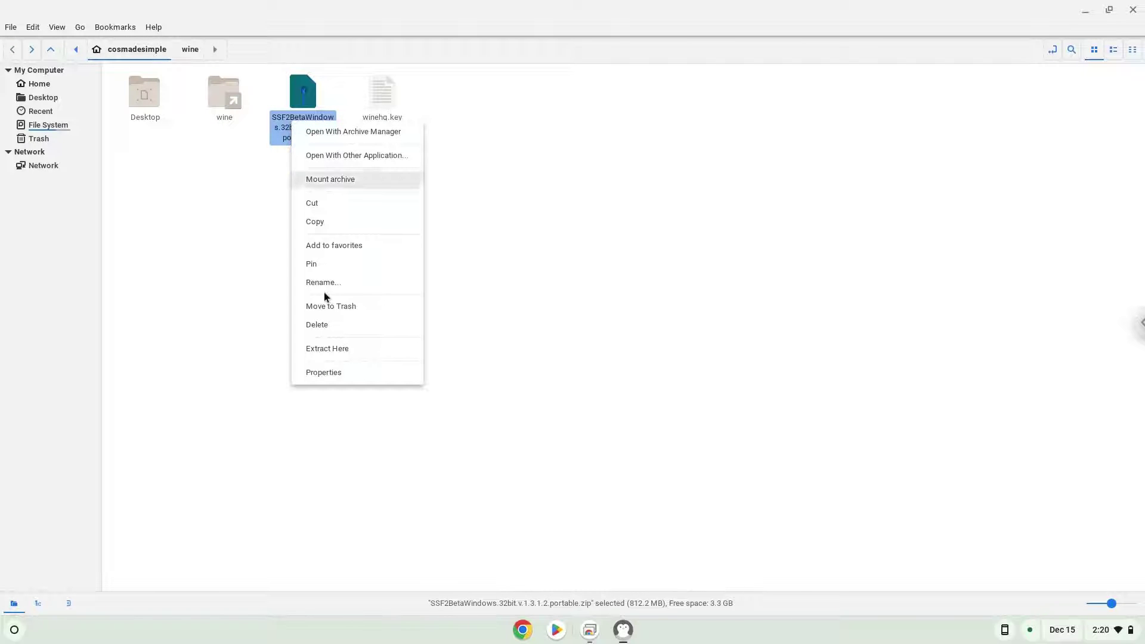
click(335, 351)
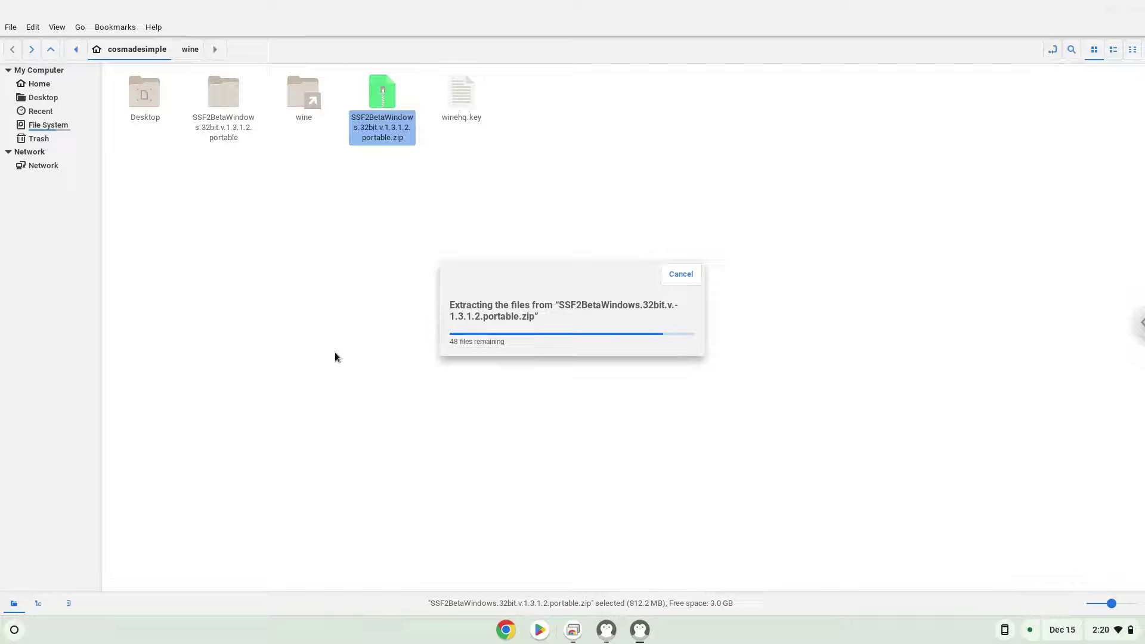
Step: Open the extracted SSF2 folder and launch SSF2.exe with the Wine Windows Program Loader
double_click(231, 127)
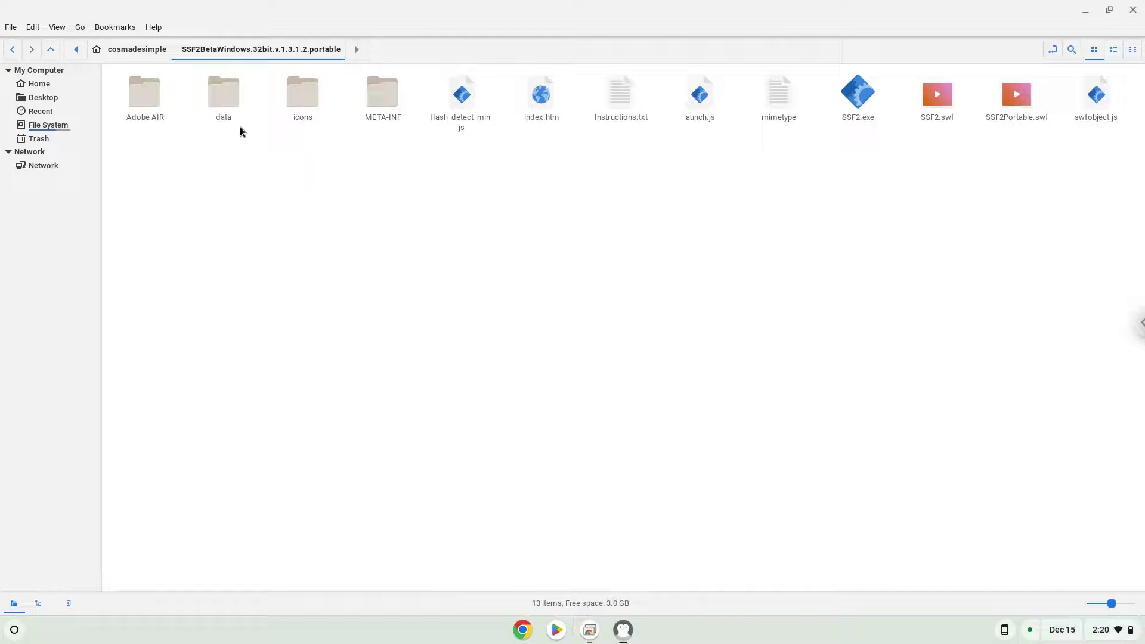
right_click(868, 96)
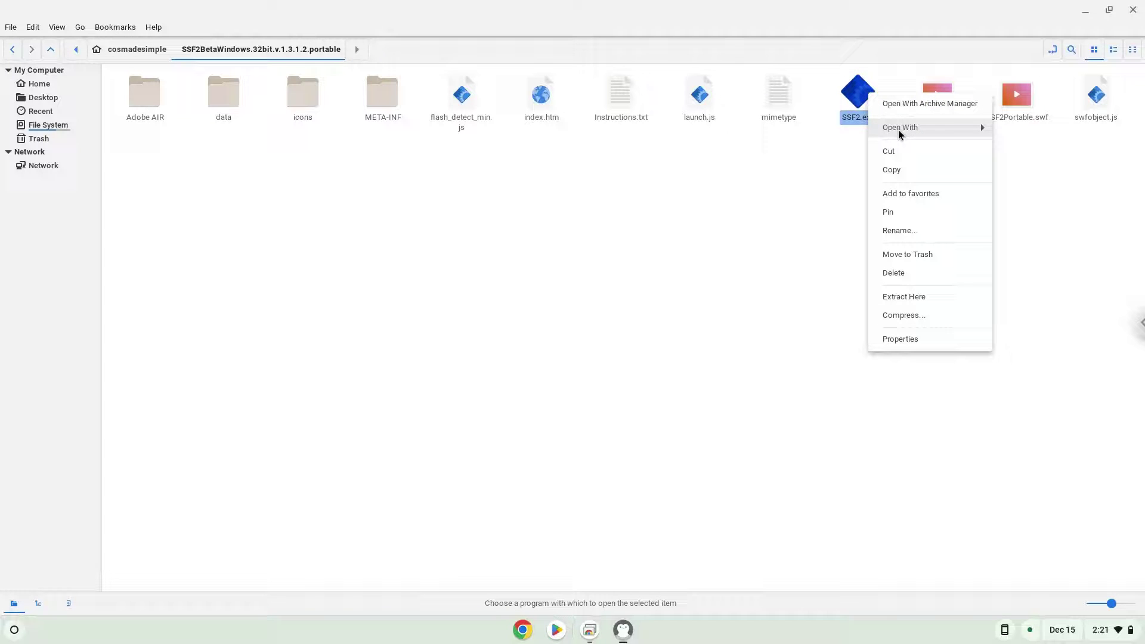
mouse_move(926, 135)
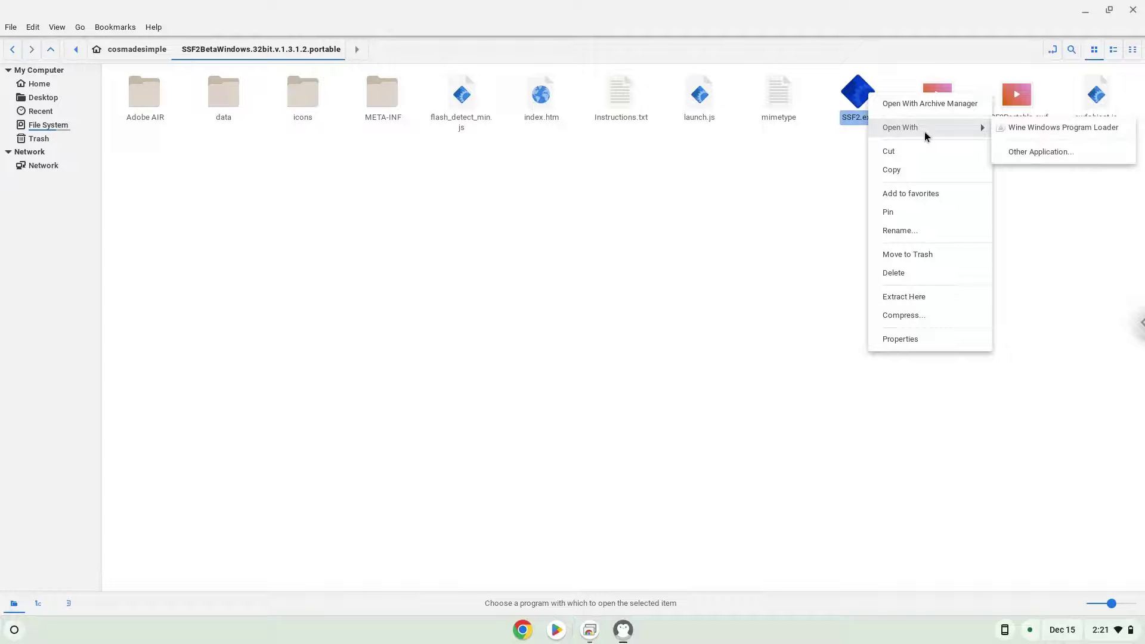
click(1008, 130)
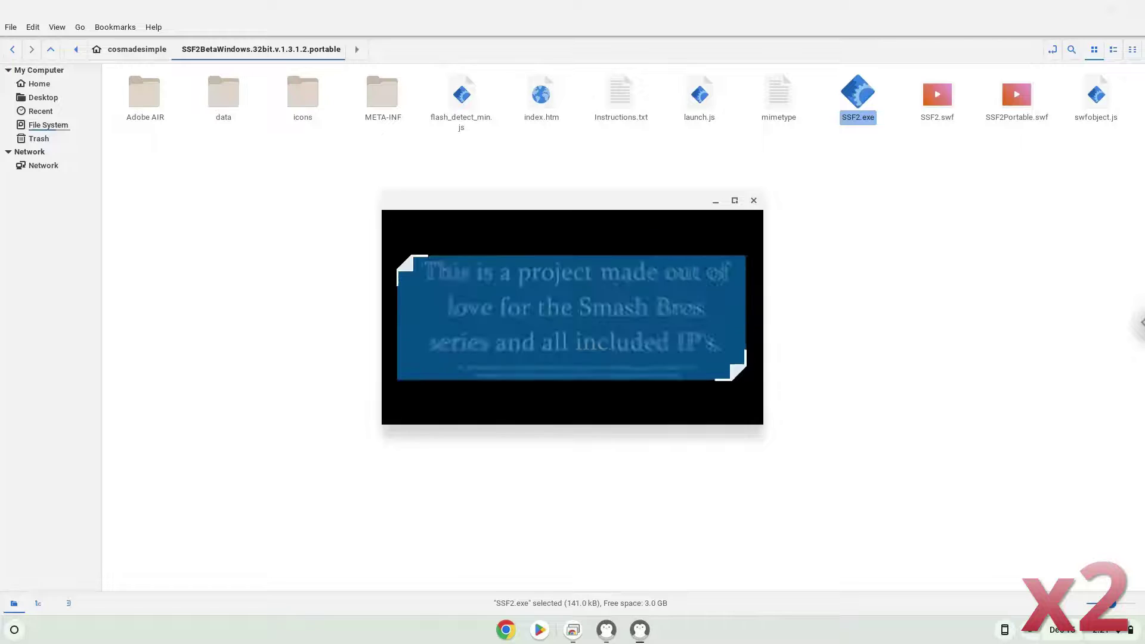
key(F4)
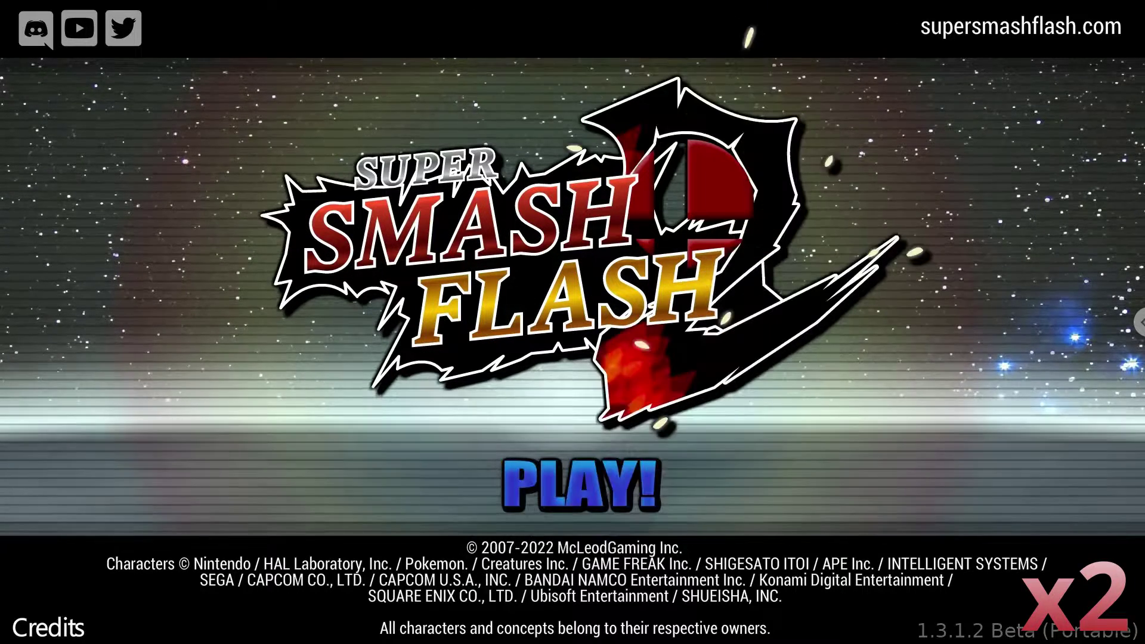
Step: Toggle the game to full screen, view and close the credits, then start from the title screen
click(48, 627)
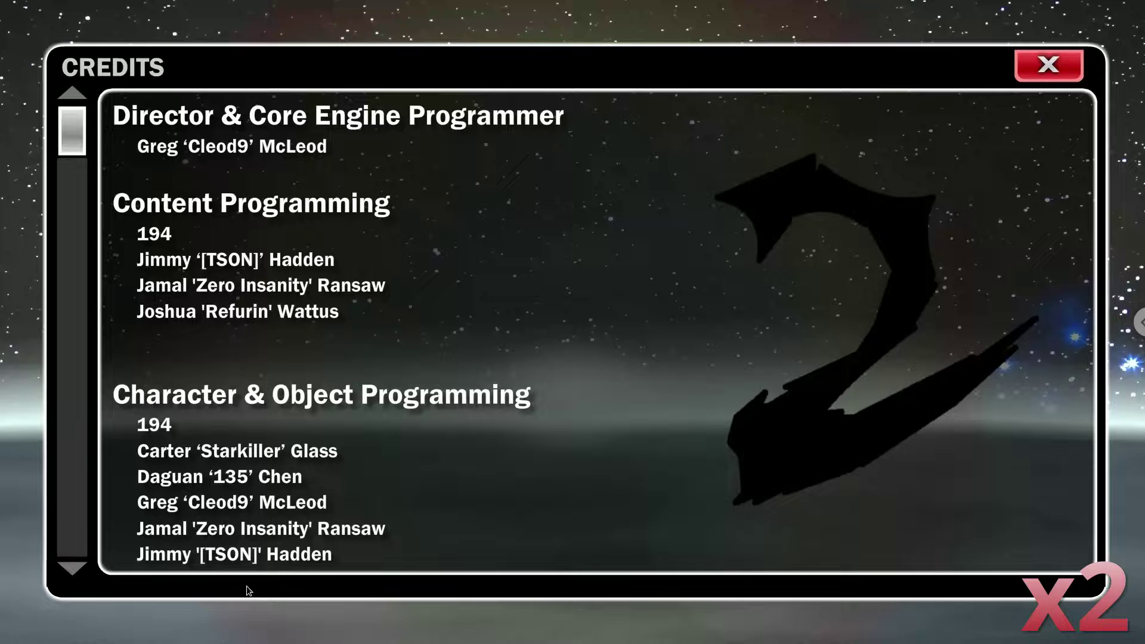
click(1034, 67)
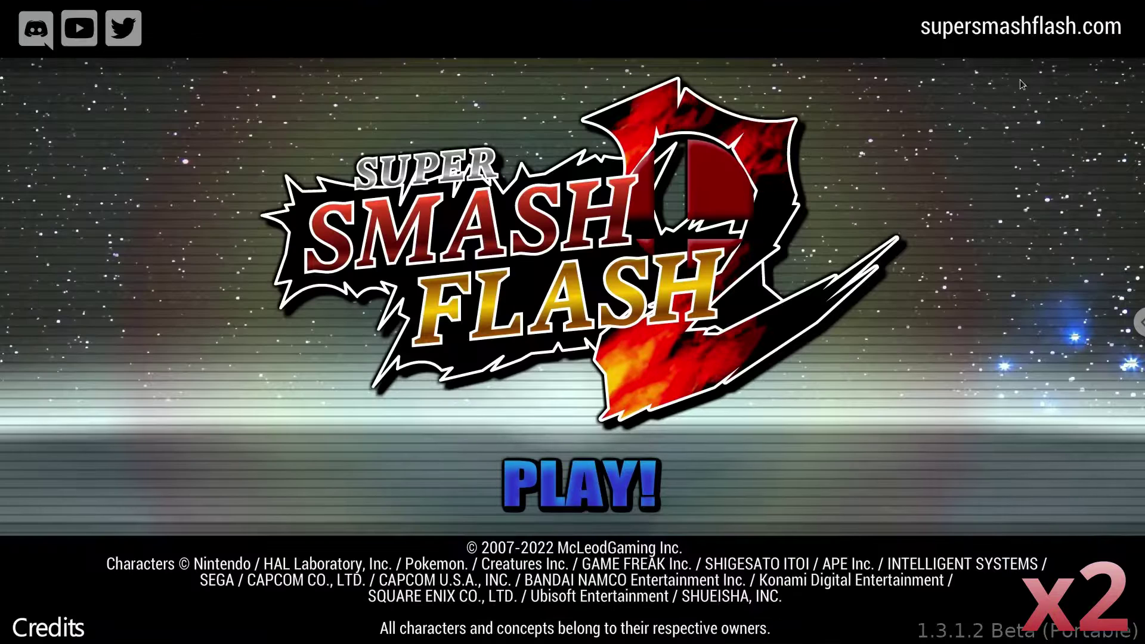
click(603, 482)
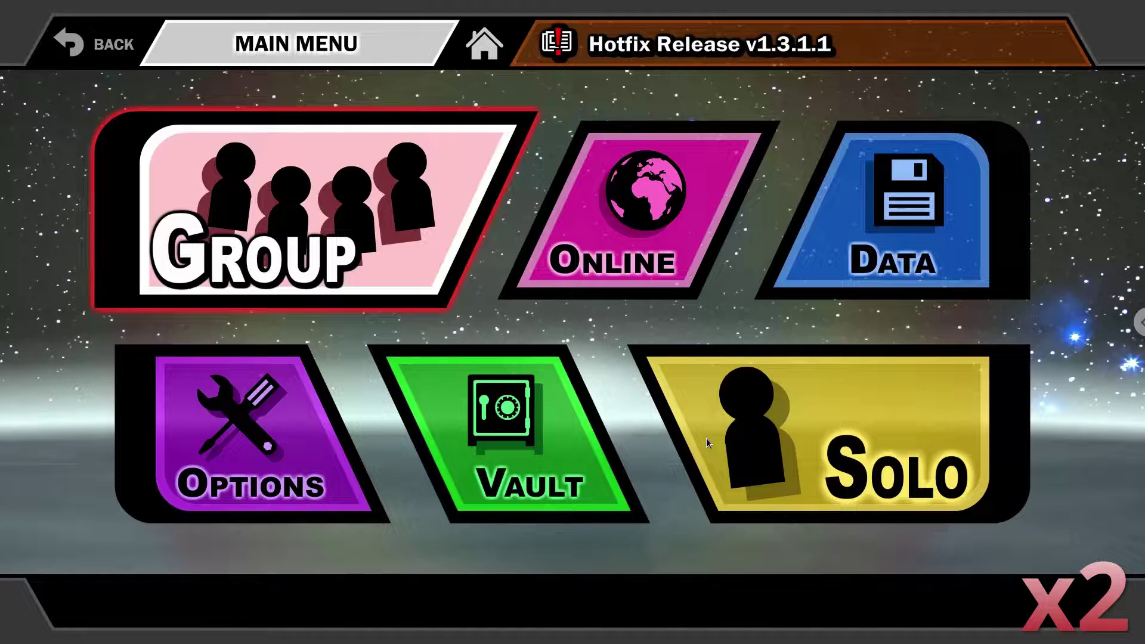
Step: Enter Solo All-star mode and place the P1 token on Krystal
click(736, 436)
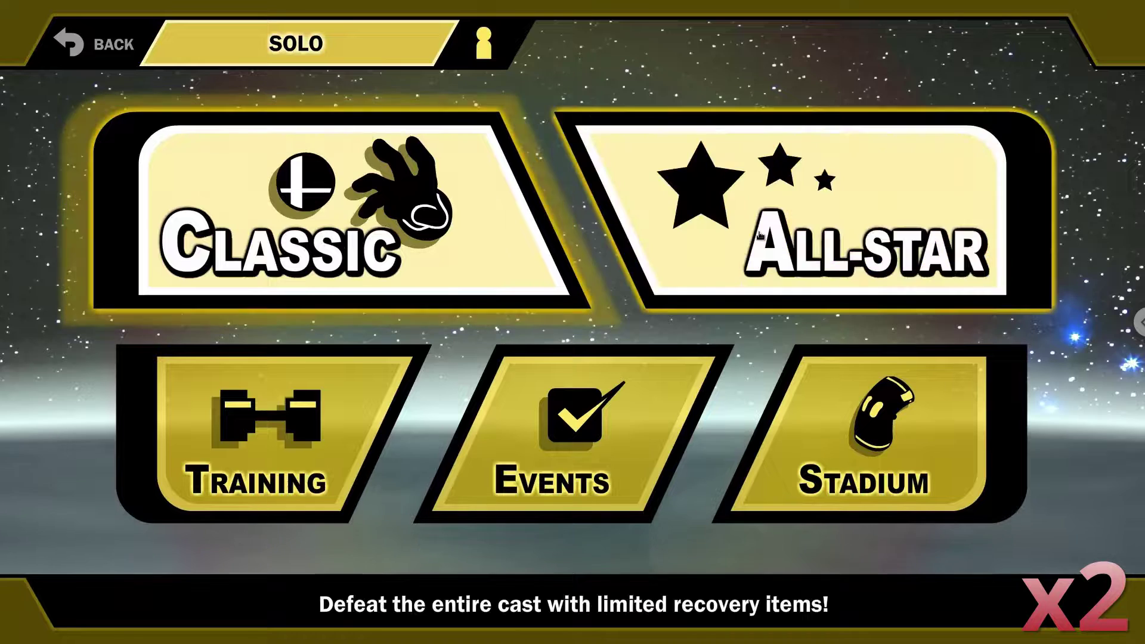
click(752, 237)
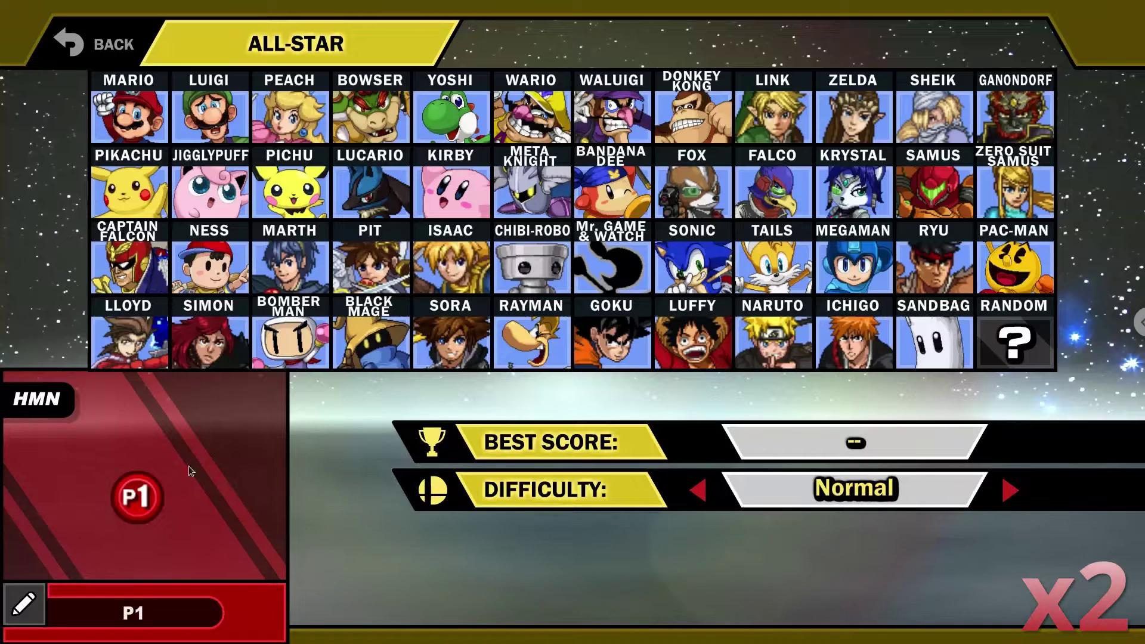
click(136, 497)
click(858, 197)
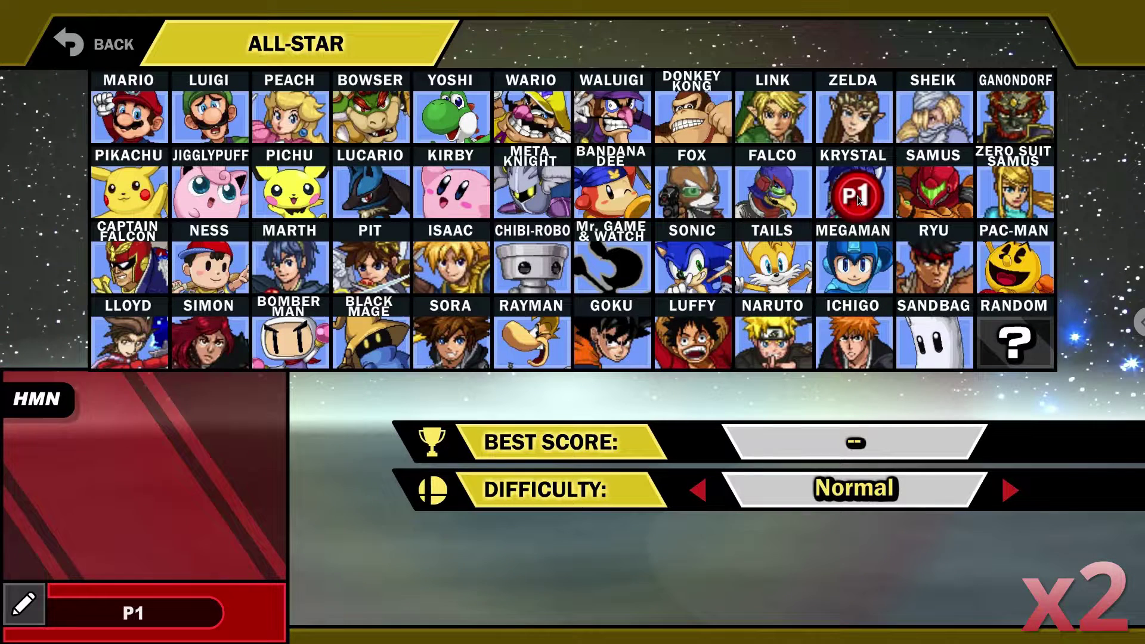